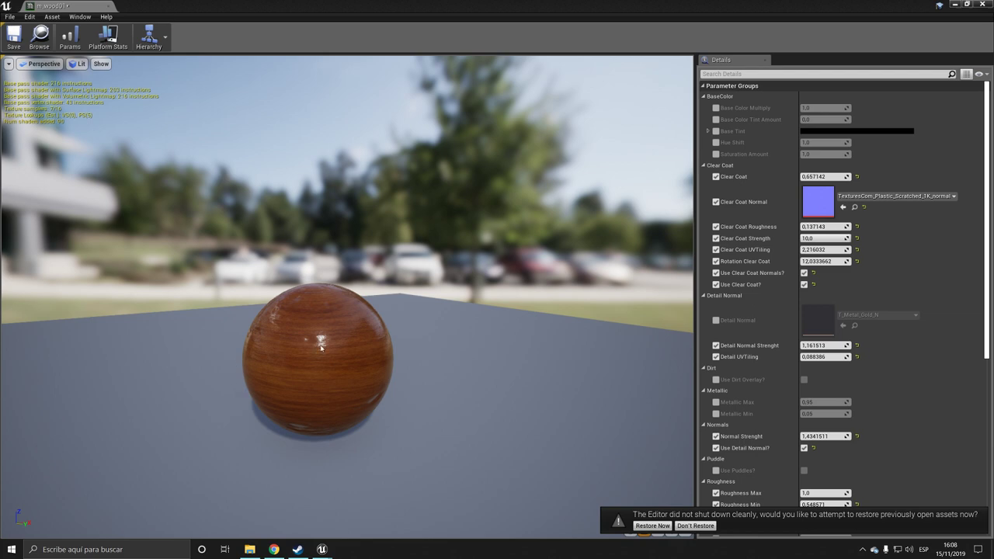
Examine the scratched, glossy wood surface on the m_wood01 preview sphere from near and far
{"action": "middle_click_drag", "start_coordinate": [321, 349], "coordinate": [403, 360]}
{"action": "scroll", "coordinate": [304, 355], "scroll_direction": "up", "scroll_amount": 1}
{"action": "scroll", "coordinate": [301, 357], "scroll_direction": "down", "scroll_amount": 1}
{"action": "scroll", "coordinate": [299, 358], "scroll_direction": "up", "scroll_amount": 1}
{"action": "scroll", "coordinate": [291, 359], "scroll_direction": "up", "scroll_amount": 3}
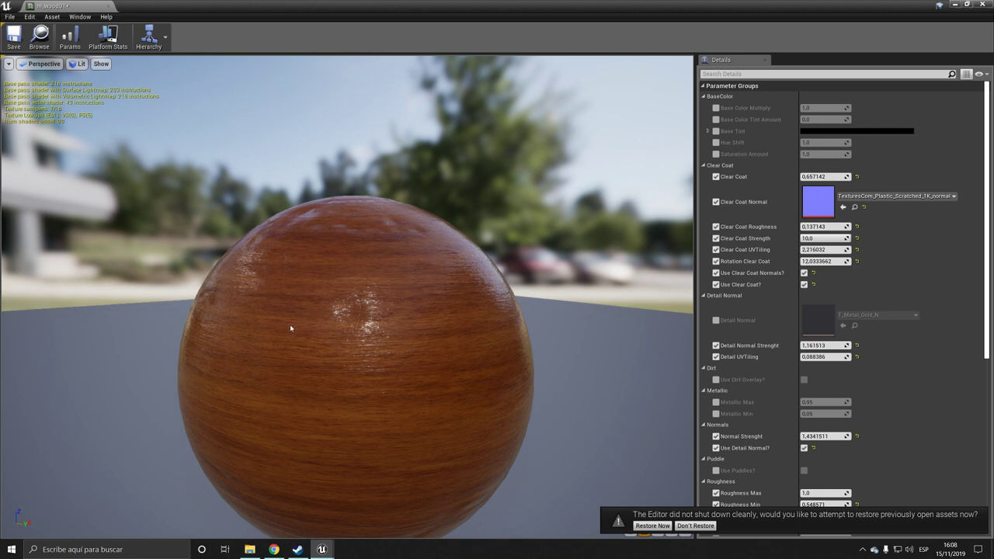
{"action": "scroll", "coordinate": [291, 327], "scroll_direction": "up", "scroll_amount": 2}
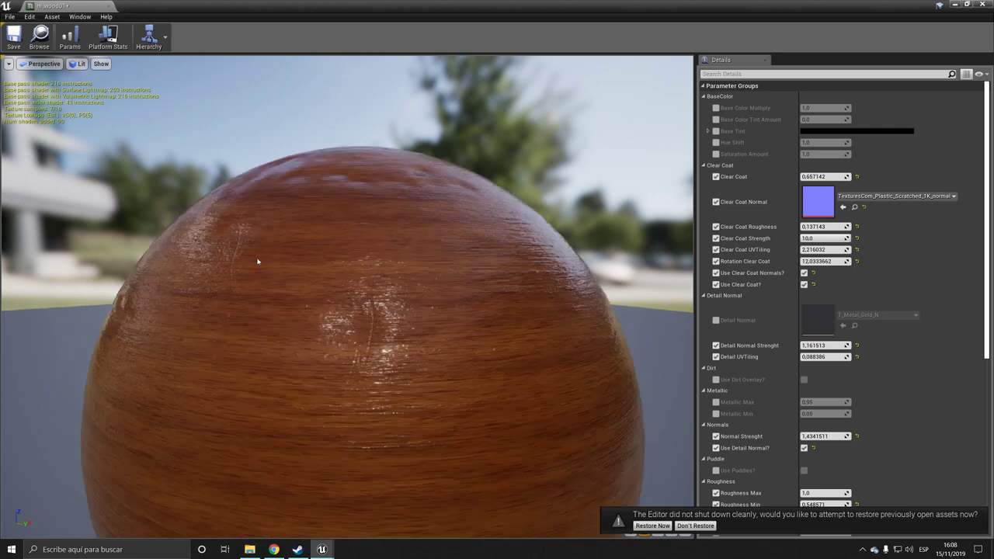
{"action": "middle_click_drag", "start_coordinate": [257, 262], "coordinate": [201, 250]}
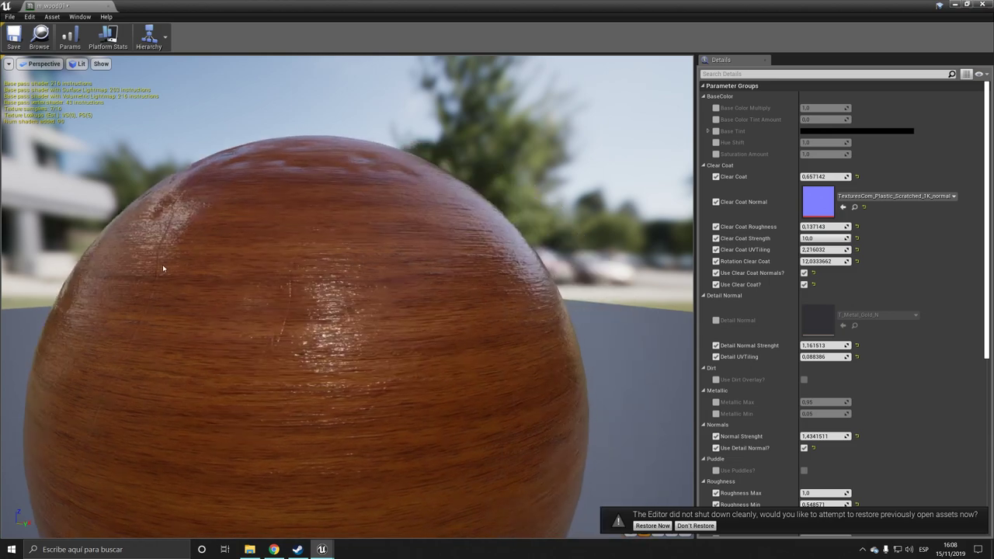
{"action": "scroll", "coordinate": [163, 267], "scroll_direction": "down", "scroll_amount": 3}
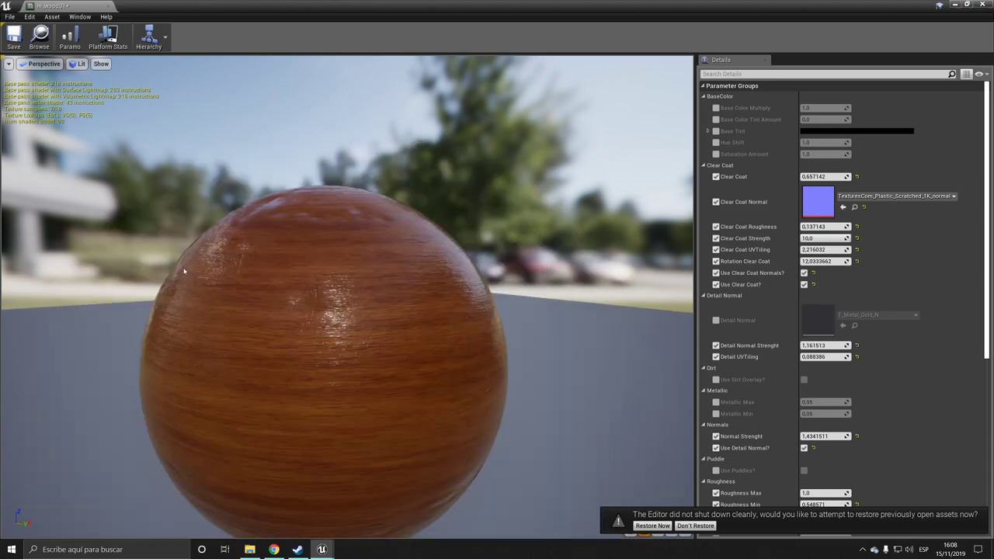
{"action": "scroll", "coordinate": [186, 273], "scroll_direction": "up", "scroll_amount": 3}
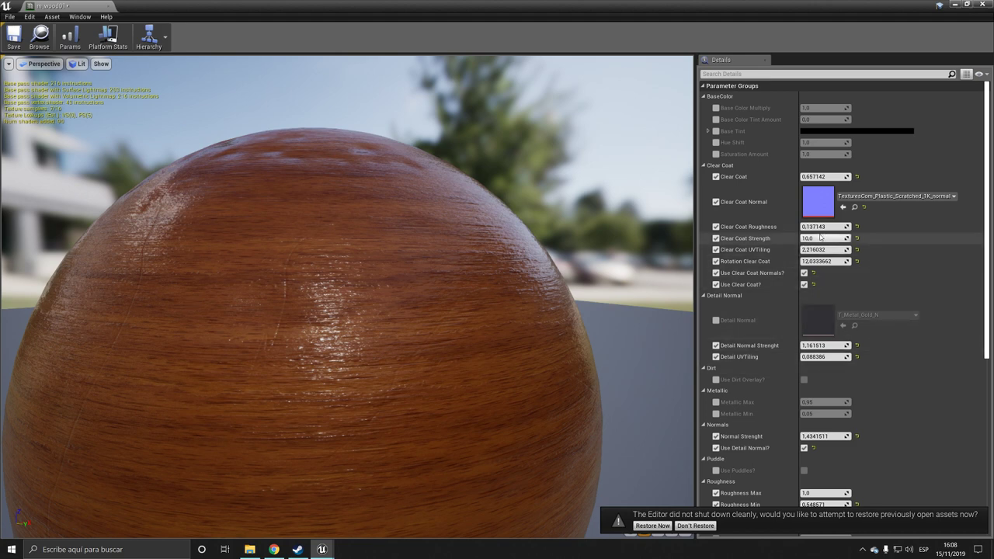
Raise the Clear Coat Roughness to about 1.61 and inspect the wood sphere's reflections
{"action": "mouse_move", "coordinate": [817, 226]}
{"action": "left_mouse_down"}
{"action": "mouse_move", "coordinate": [802, 227]}
{"action": "mouse_move", "coordinate": [835, 227]}
{"action": "left_mouse_up"}
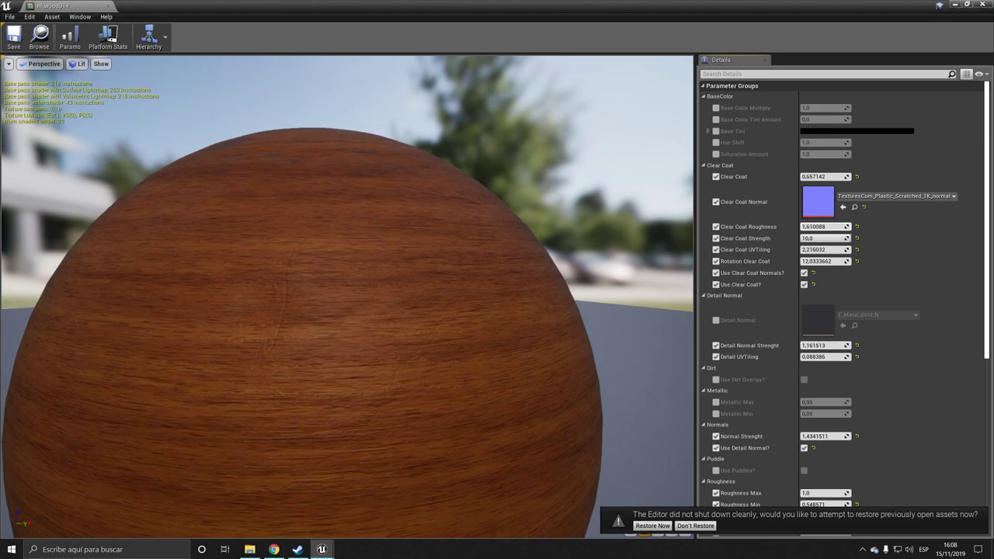
{"action": "scroll", "coordinate": [390, 350], "scroll_direction": "down", "scroll_amount": 3}
{"action": "scroll", "coordinate": [391, 350], "scroll_direction": "up", "scroll_amount": 3}
{"action": "mouse_move", "coordinate": [391, 350]}
{"action": "middle_mouse_down"}
{"action": "mouse_move", "coordinate": [494, 335]}
{"action": "mouse_move", "coordinate": [373, 355]}
{"action": "middle_mouse_up"}
{"action": "scroll", "coordinate": [372, 355], "scroll_direction": "down", "scroll_amount": 2}
{"action": "scroll", "coordinate": [372, 355], "scroll_direction": "up", "scroll_amount": 3}
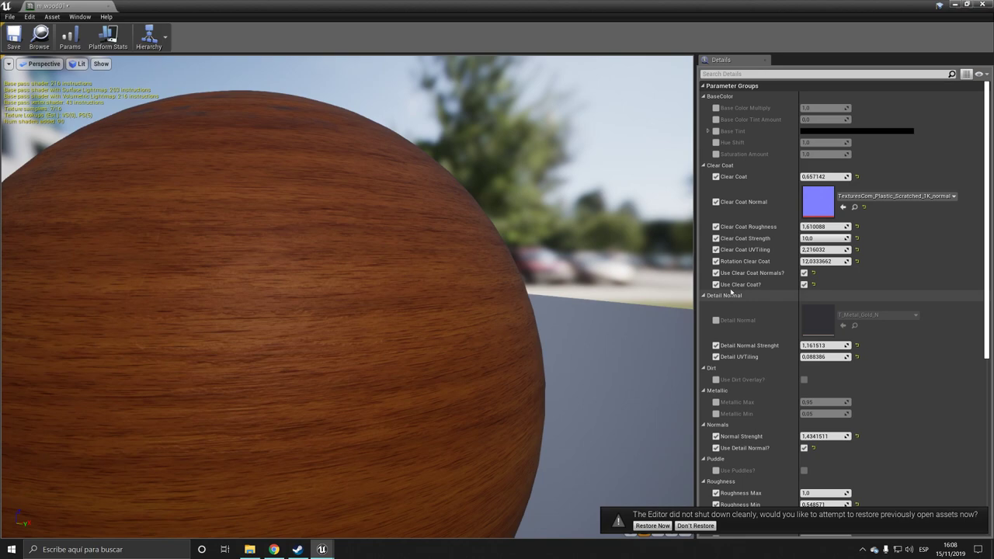
Lower the Clear Coat Roughness to about 0.103 and inspect the scratches and highlights up close
{"action": "left_click_drag", "start_coordinate": [830, 226], "coordinate": [790, 226]}
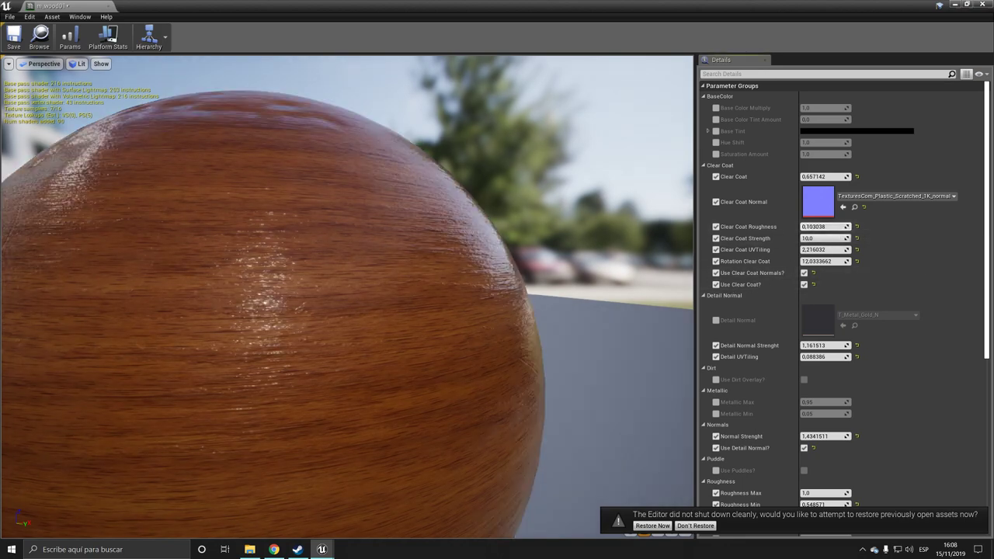
{"action": "scroll", "coordinate": [463, 335], "scroll_direction": "up", "scroll_amount": 5}
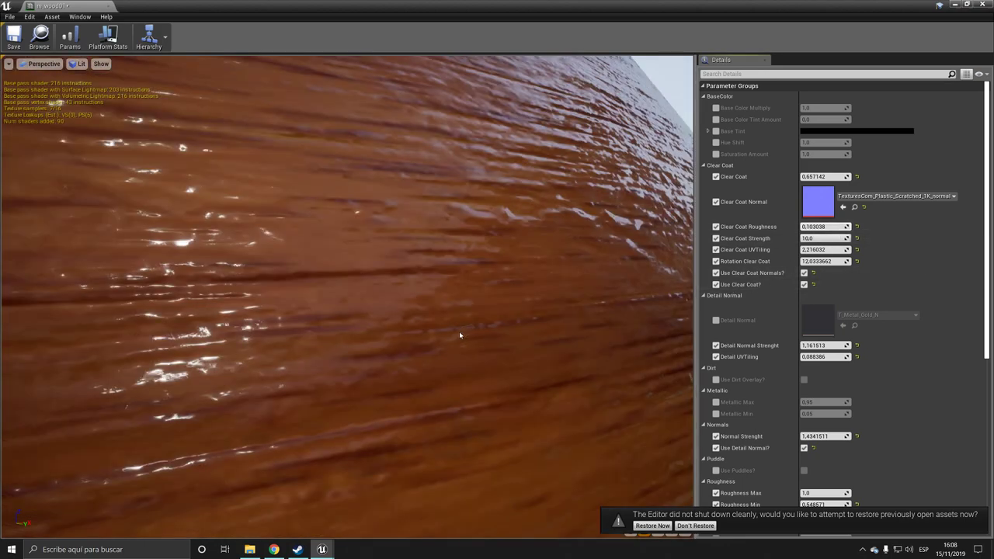
{"action": "scroll", "coordinate": [456, 336], "scroll_direction": "down", "scroll_amount": 5}
{"action": "left_click_drag", "start_coordinate": [456, 336], "coordinate": [387, 356]}
{"action": "scroll", "coordinate": [388, 354], "scroll_direction": "down", "scroll_amount": 2}
{"action": "scroll", "coordinate": [400, 329], "scroll_direction": "up", "scroll_amount": 3}
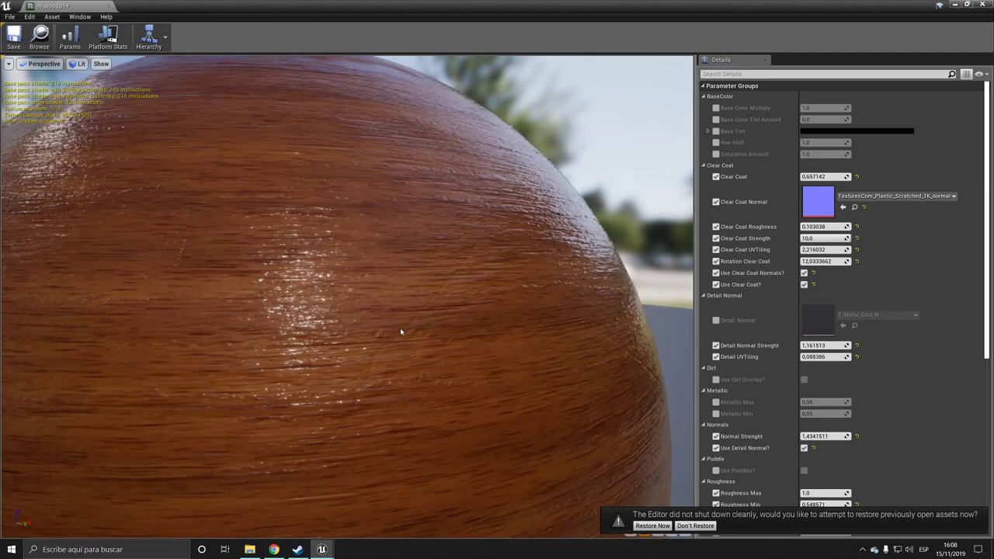
{"action": "scroll", "coordinate": [400, 330], "scroll_direction": "down", "scroll_amount": 3}
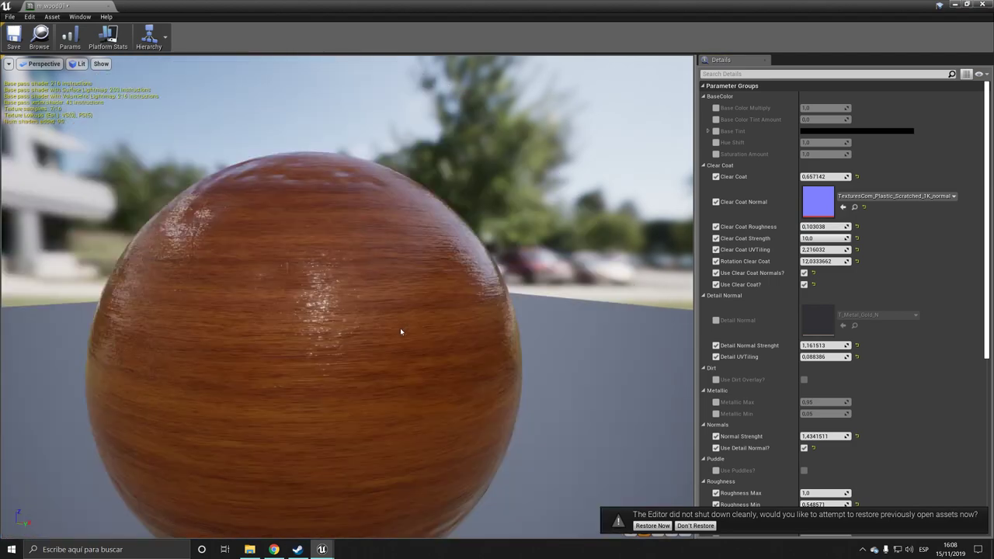
Close the m_wood01 editor and review the details of the Wood25 textures in the wood01 folder
{"action": "left_click", "coordinate": [106, 7]}
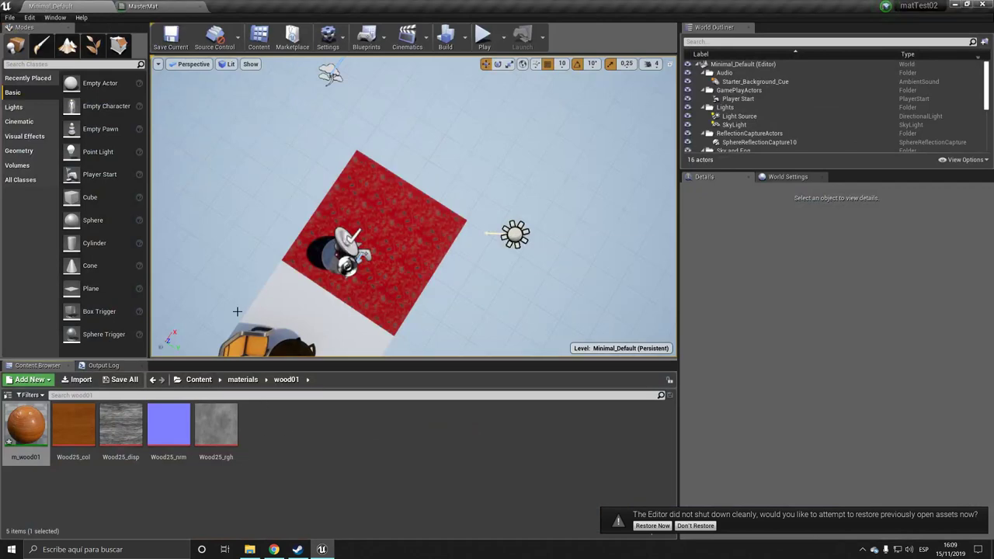
{"action": "right_click", "coordinate": [276, 424]}
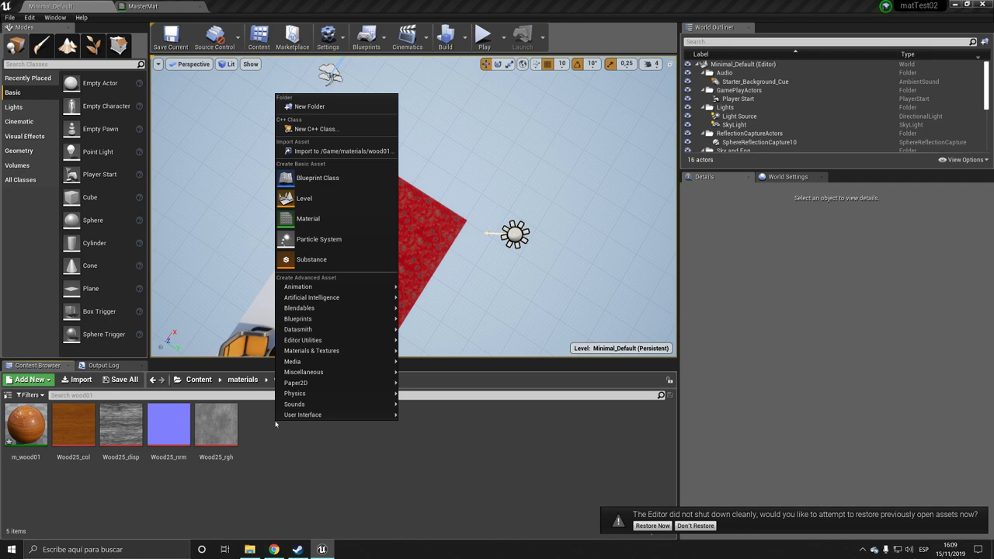
{"action": "left_click", "coordinate": [275, 469]}
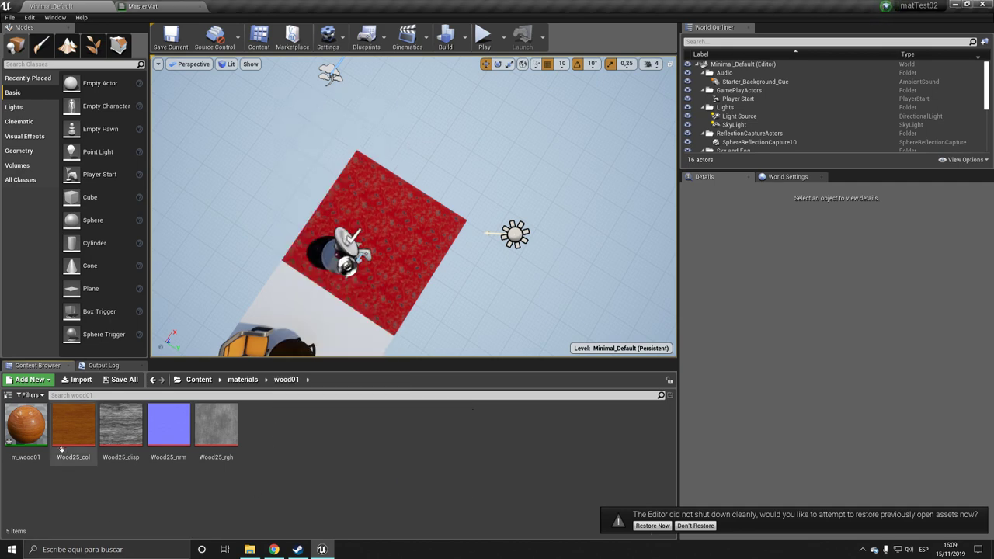
{"action": "mouse_move", "coordinate": [59, 459]}
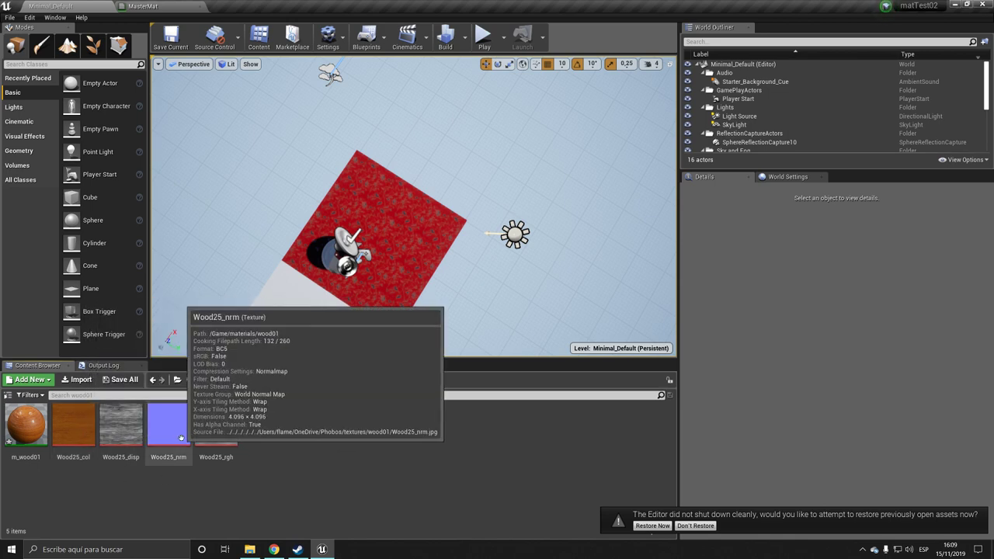
{"action": "mouse_move", "coordinate": [204, 455]}
{"action": "mouse_move", "coordinate": [113, 434]}
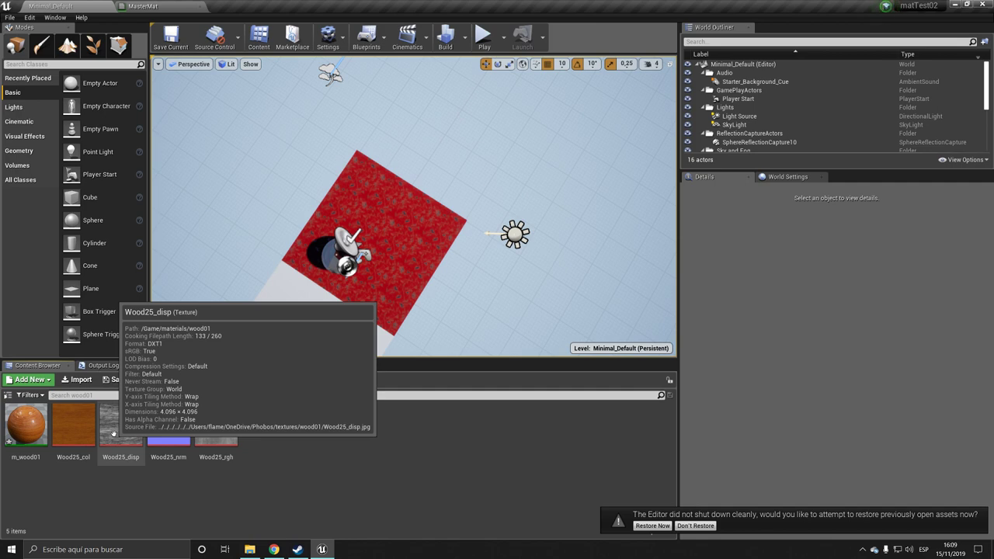
{"action": "right_click", "coordinate": [289, 436]}
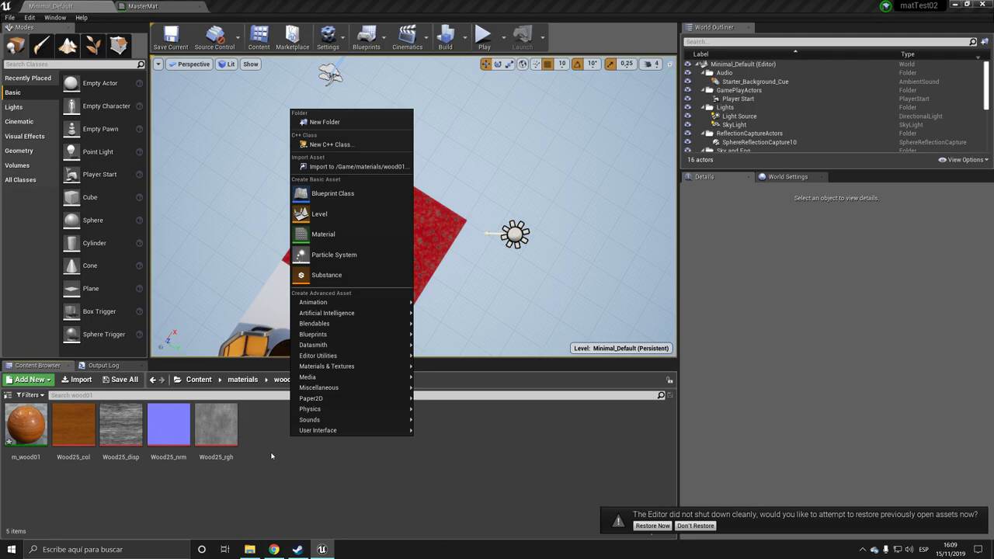
{"action": "key", "text": "Escape"}
Switch to Chrome and open the Textures website from the saved site shortcuts in a new tab
{"action": "left_click", "coordinate": [274, 549]}
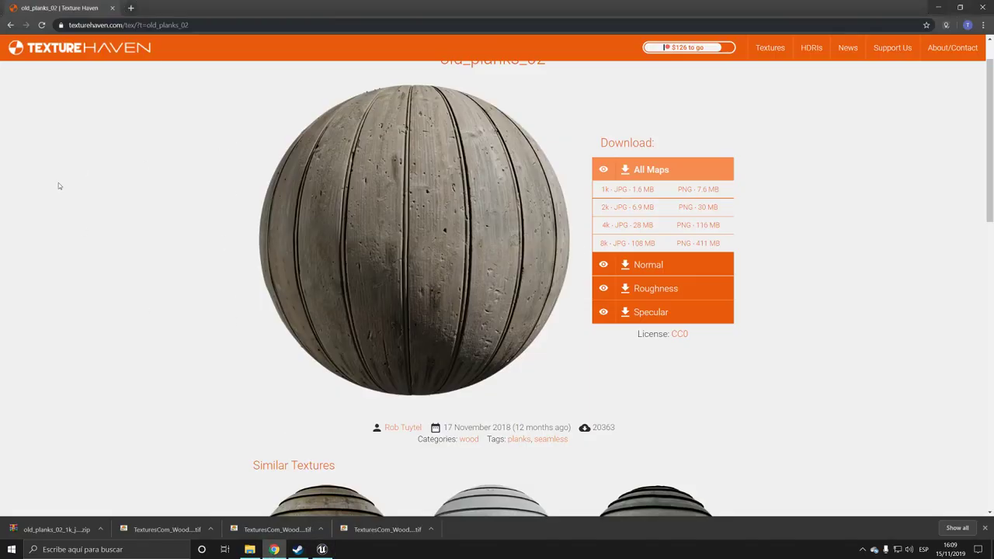
{"action": "left_click", "coordinate": [130, 7]}
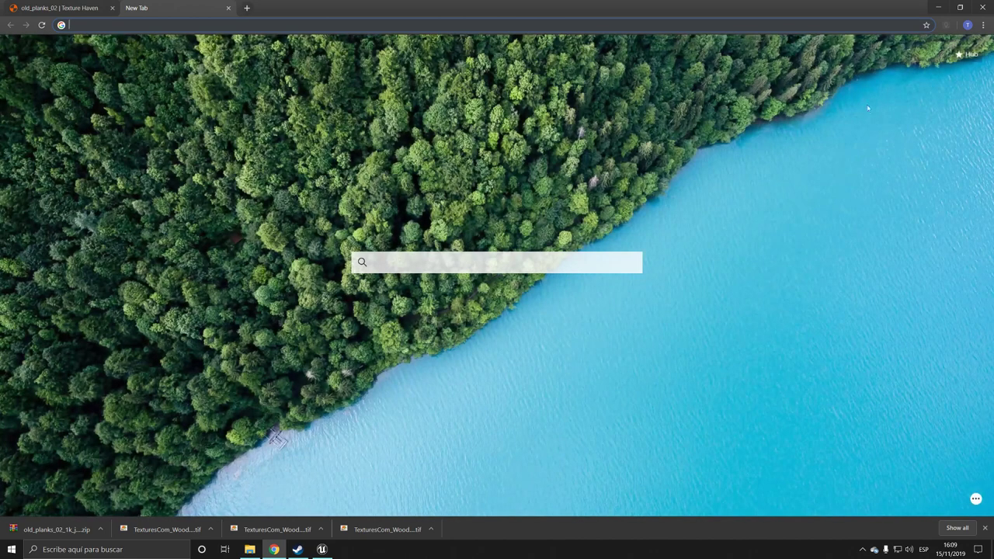
{"action": "left_click", "coordinate": [957, 56]}
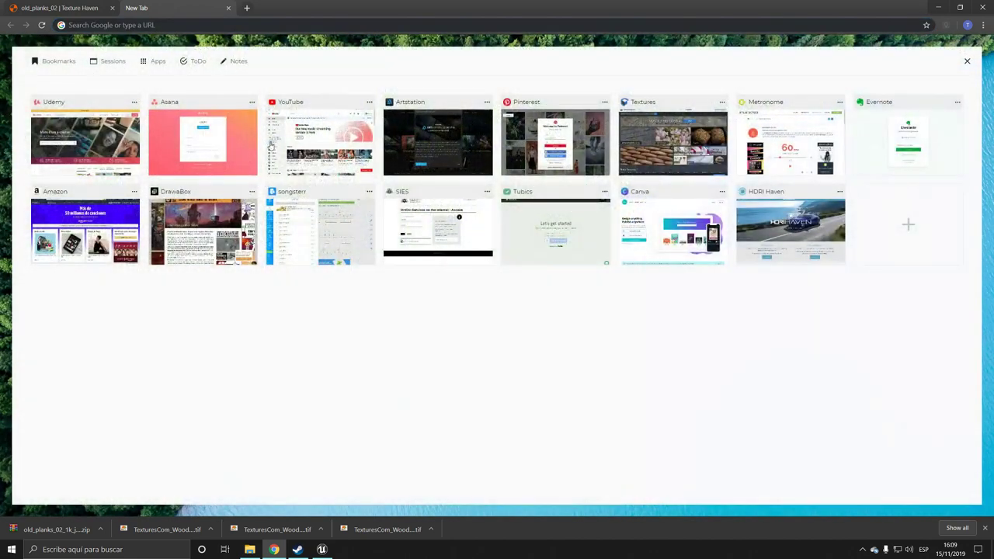
{"action": "left_click", "coordinate": [656, 131]}
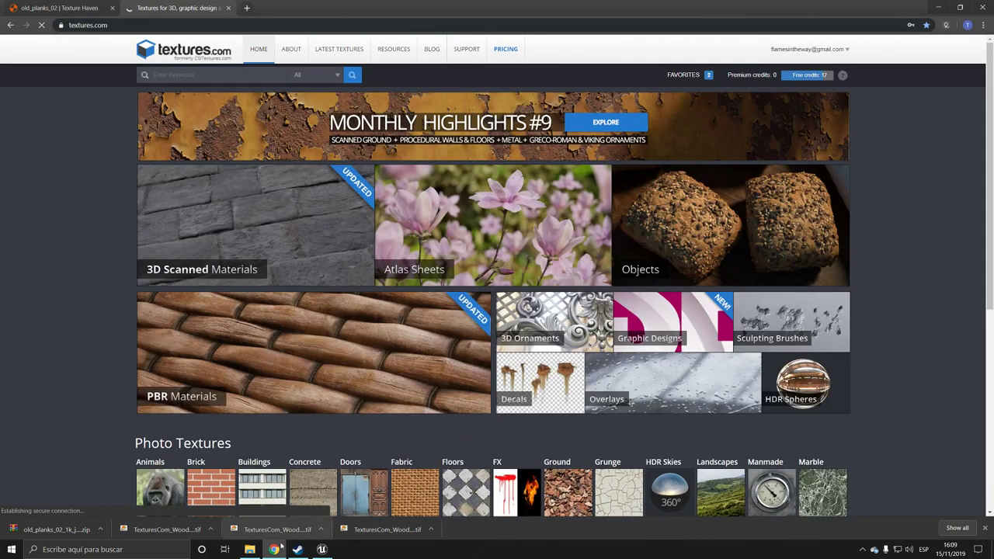
Switch back to Unreal Editor and create a material named m_wood_tutorial in the wood01 folder
{"action": "left_click", "coordinate": [319, 551]}
{"action": "right_click", "coordinate": [271, 441]}
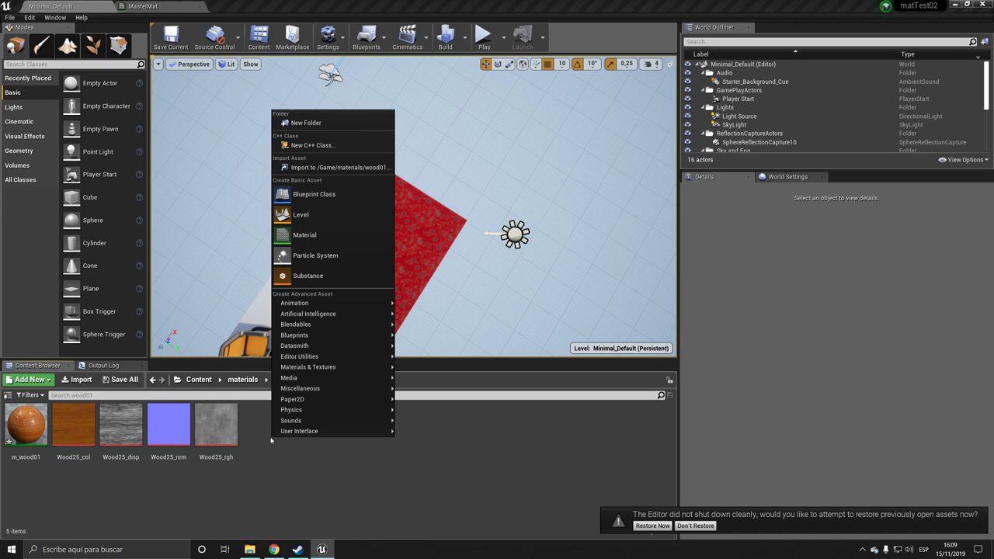
{"action": "left_click", "coordinate": [311, 235]}
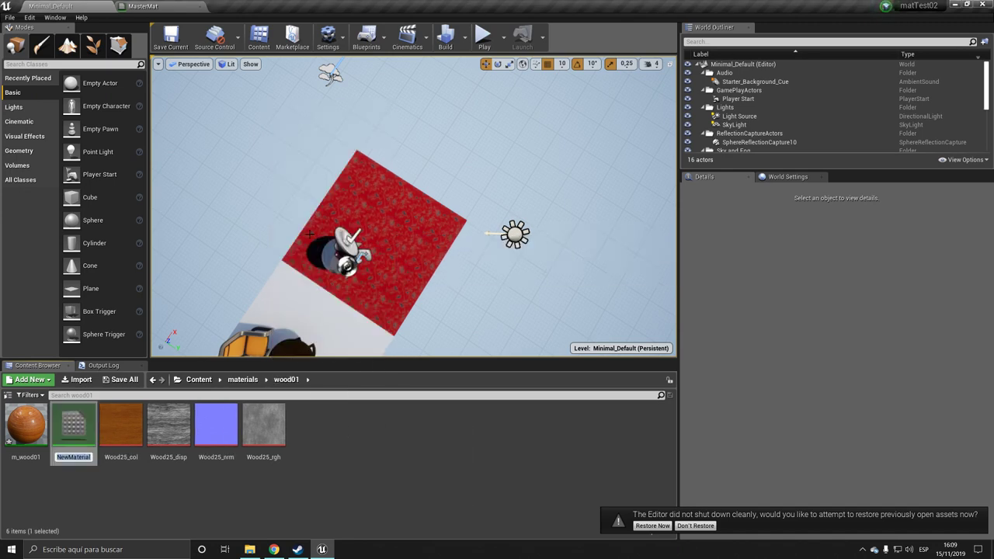
{"action": "type", "text": "m_"}
{"action": "type", "text": "wood"}
{"action": "type", "text": "_tutoria"}
{"action": "type", "text": "l"}
{"action": "key", "text": "Return"}
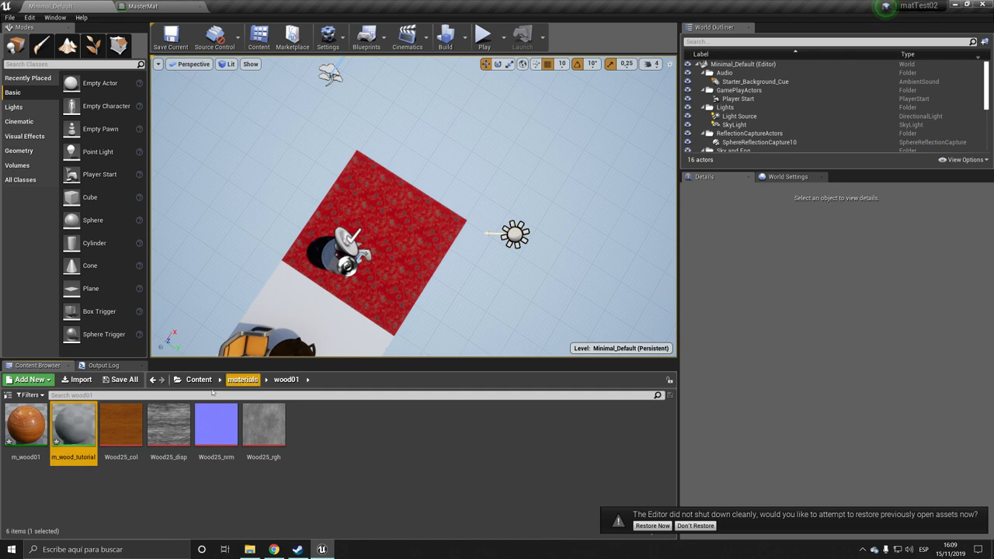
Open the m_wood_tutorial material and dock its editor beside the MasterMat editor
{"action": "double_click", "coordinate": [69, 420]}
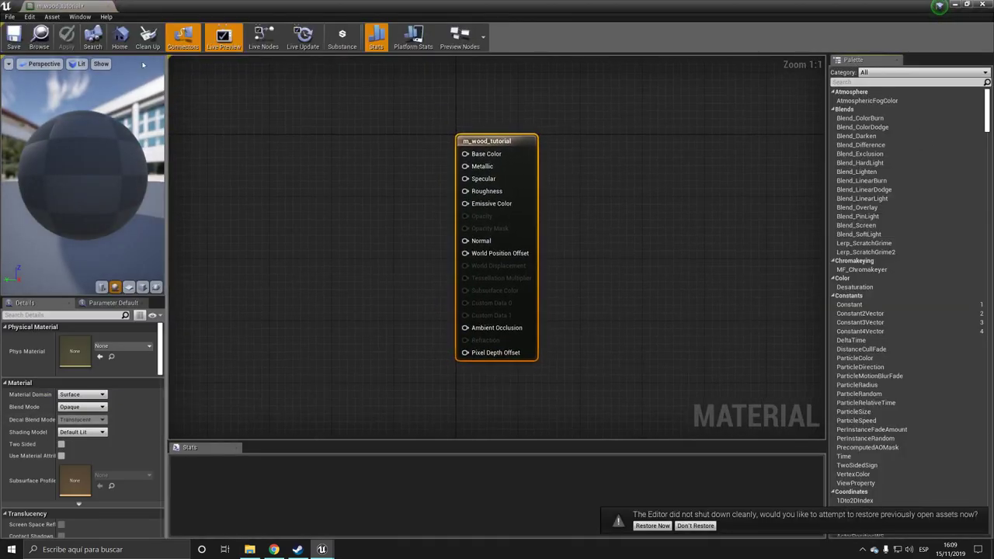
{"action": "left_click_drag", "start_coordinate": [84, 5], "coordinate": [232, 9]}
Select the Wood25_col texture in the wood01 folder and add a Texture Sample node to the m_wood_tutorial graph
{"action": "left_click", "coordinate": [64, 6]}
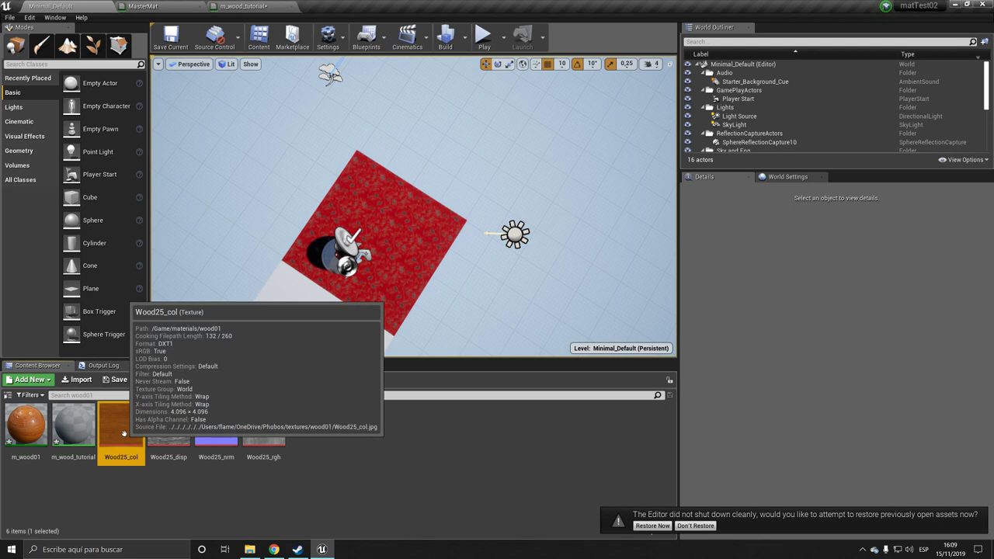
{"action": "left_click_drag", "start_coordinate": [121, 425], "coordinate": [242, 11]}
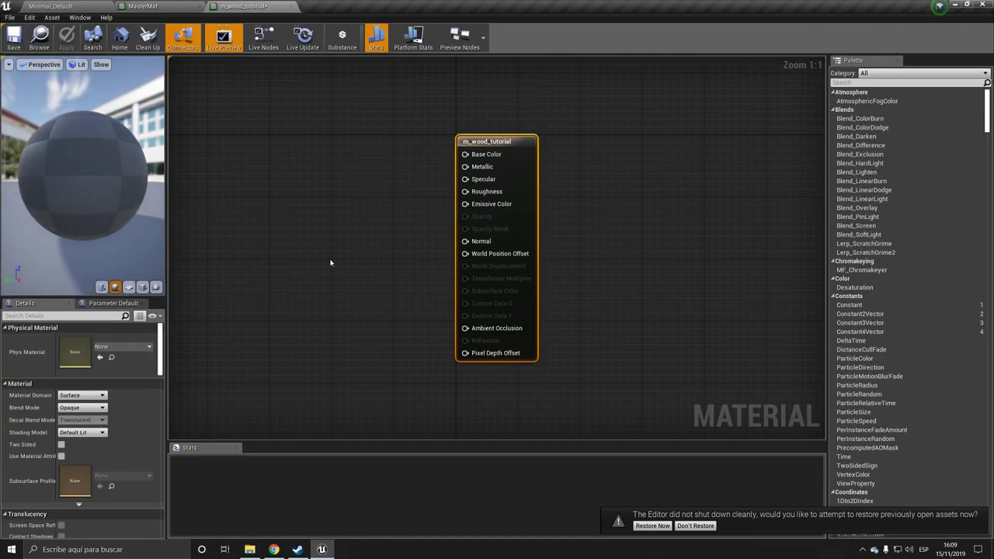
{"action": "left_click", "coordinate": [285, 213]}
{"action": "right_click", "coordinate": [292, 200]}
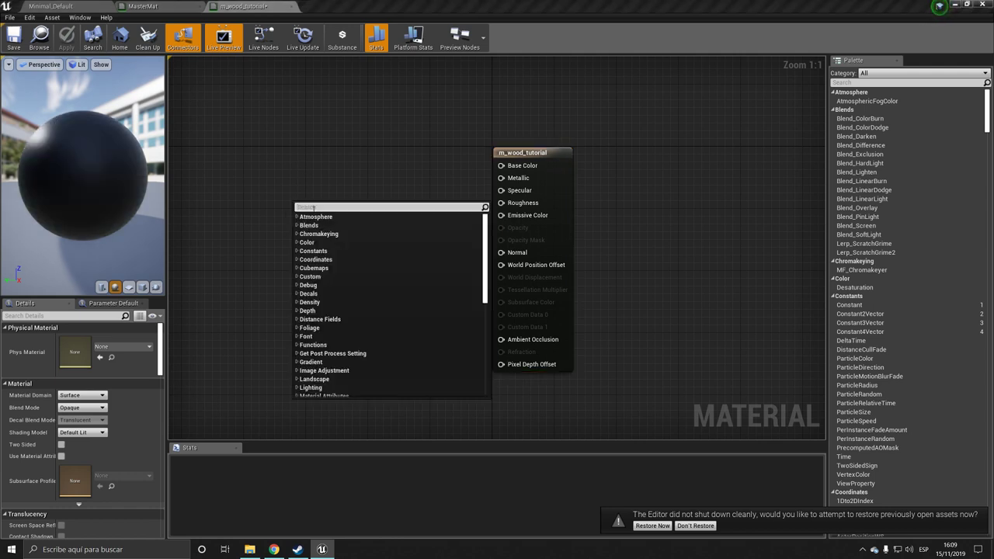
{"action": "type", "text": "text"}
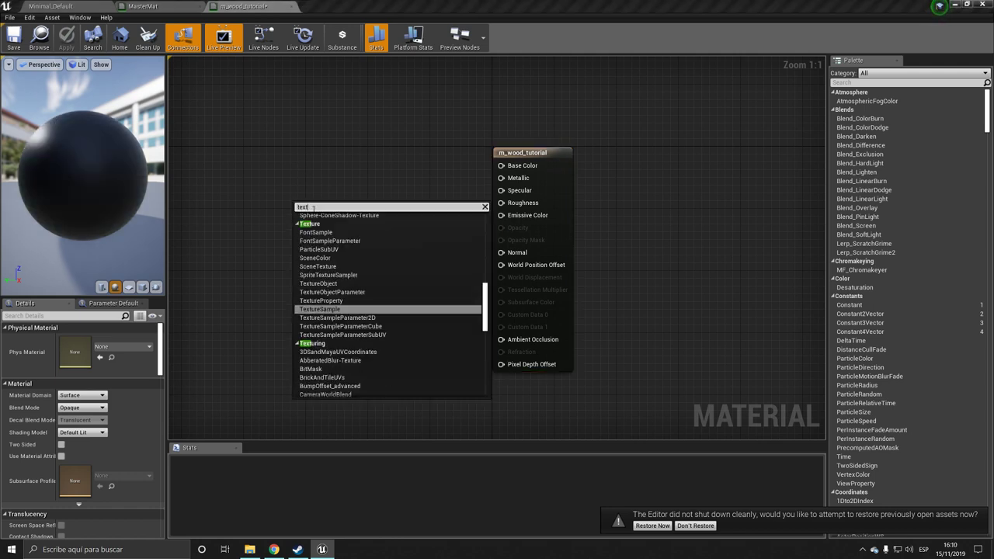
{"action": "type", "text": "ure"}
{"action": "key", "text": "Return"}
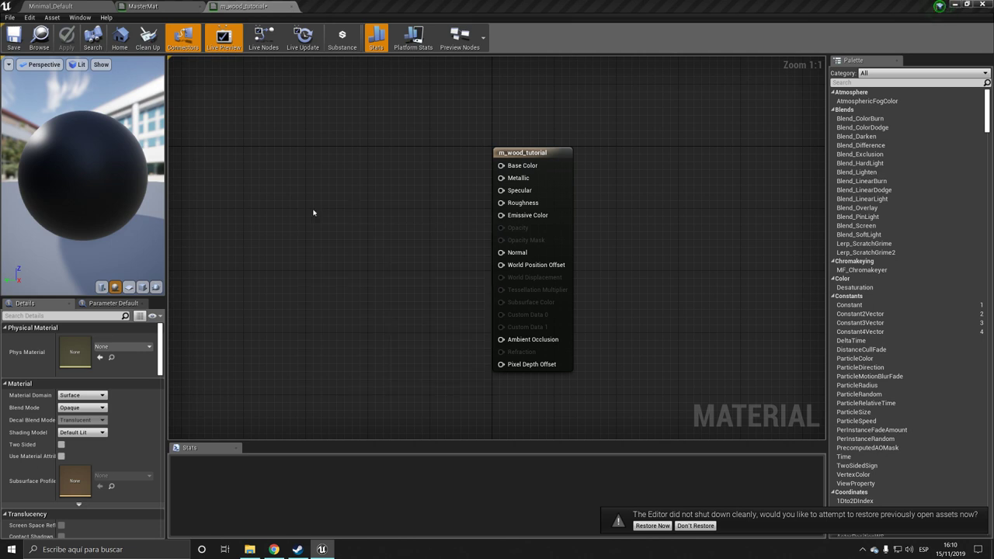
{"action": "left_click", "coordinate": [305, 187]}
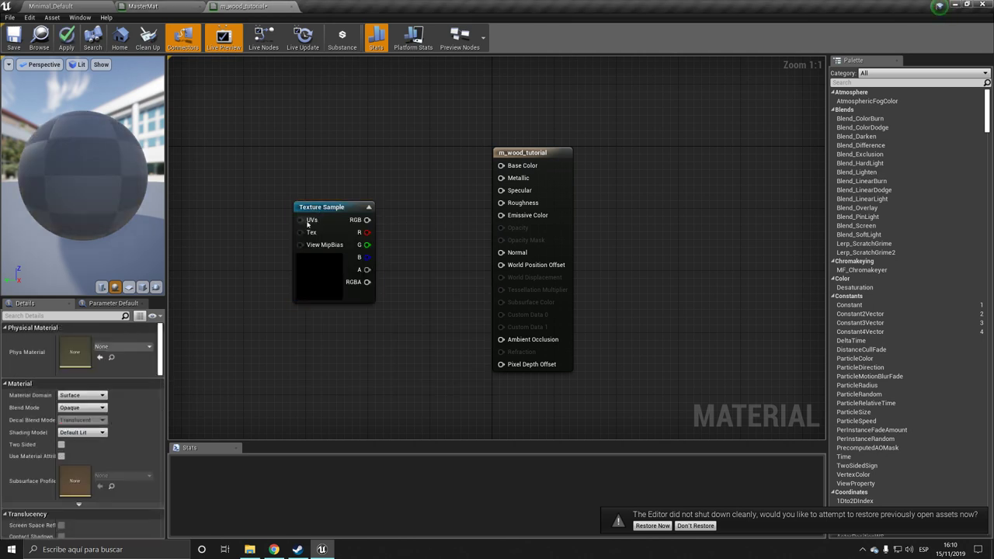
Connect the Wood25_col Texture Sample's RGB output to Base Color and move the node farther from the material node
{"action": "left_click", "coordinate": [345, 279]}
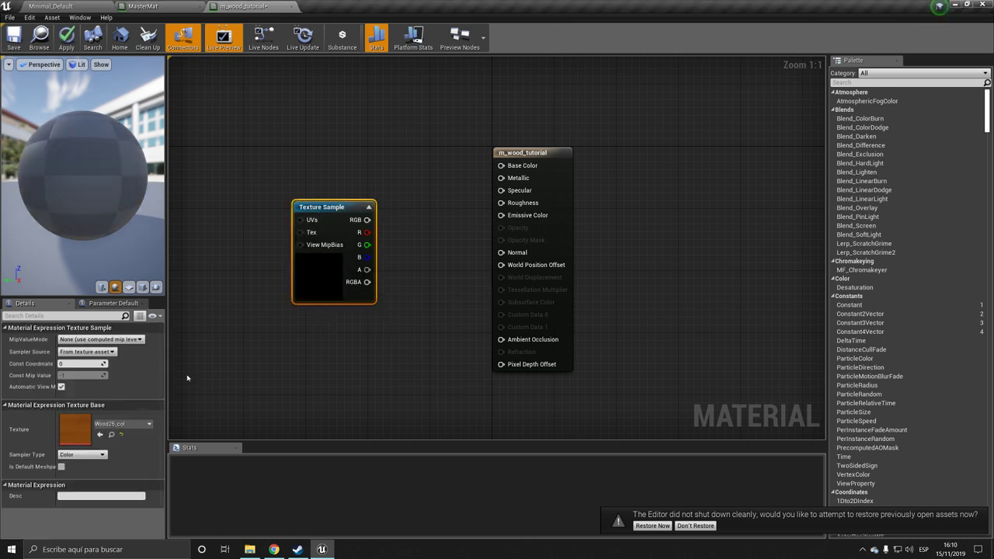
{"action": "left_click", "coordinate": [138, 424]}
{"action": "left_click", "coordinate": [136, 424]}
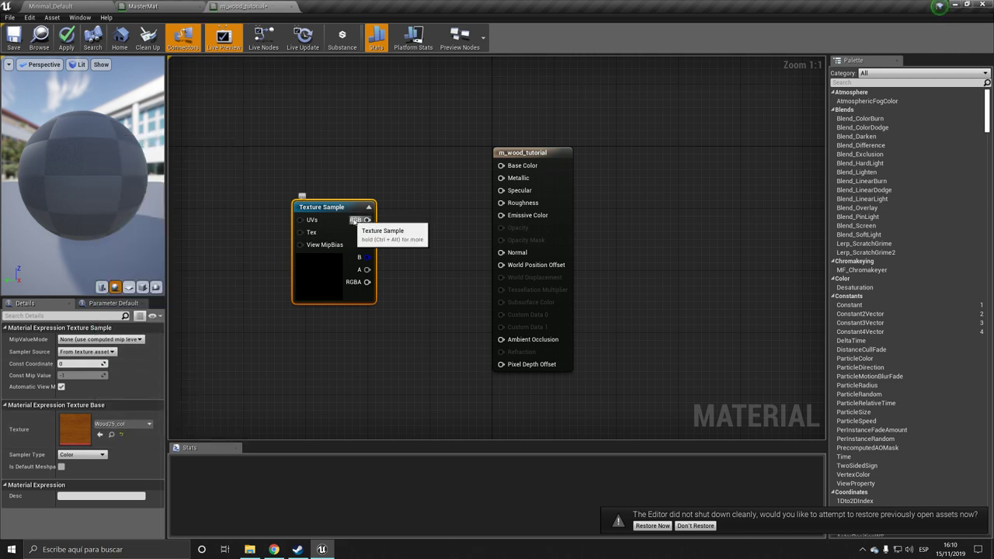
{"action": "left_click_drag", "start_coordinate": [354, 221], "coordinate": [502, 166]}
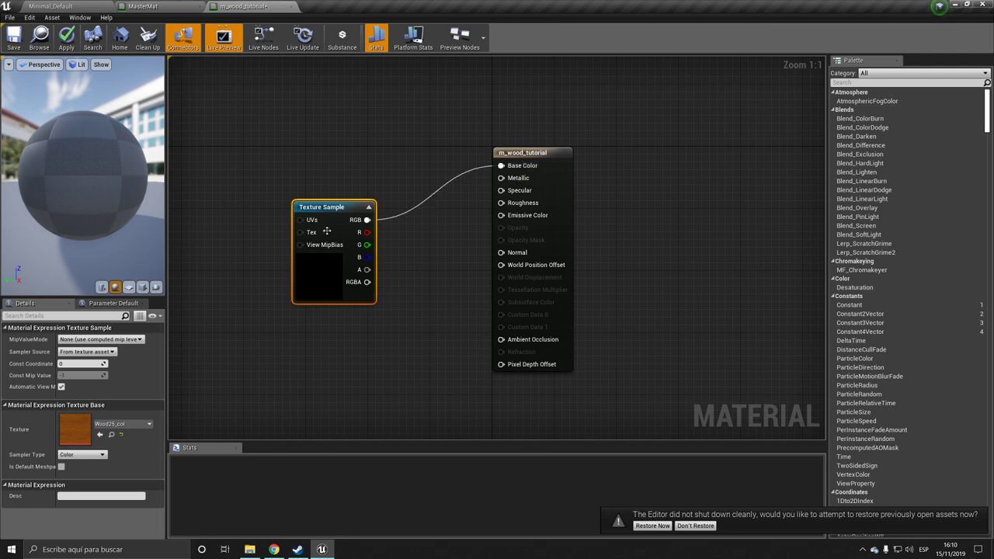
{"action": "left_click_drag", "start_coordinate": [327, 232], "coordinate": [247, 131]}
Select the Wood25_nrm texture in the wood01 folder and return to the m_wood_tutorial graph
{"action": "left_click", "coordinate": [167, 6]}
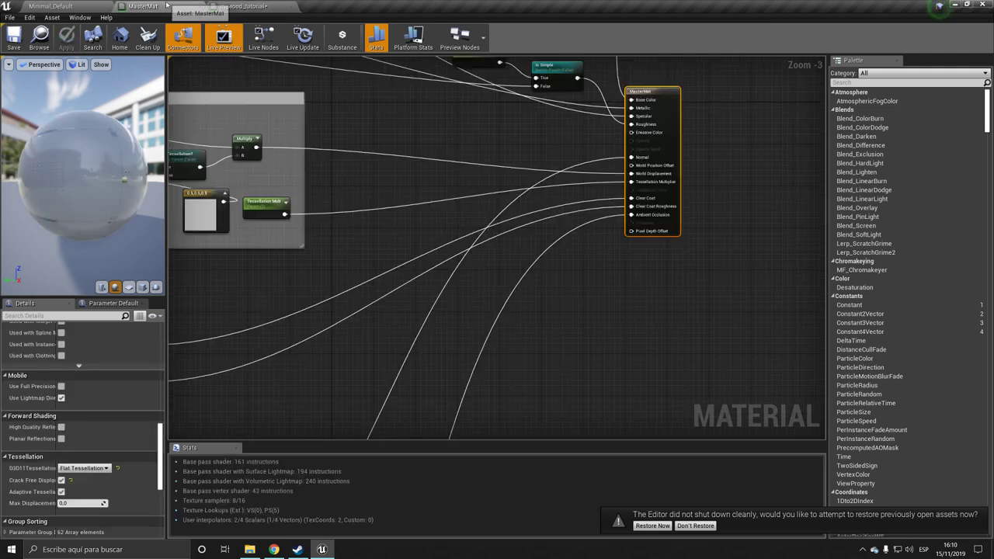
{"action": "left_click", "coordinate": [51, 7]}
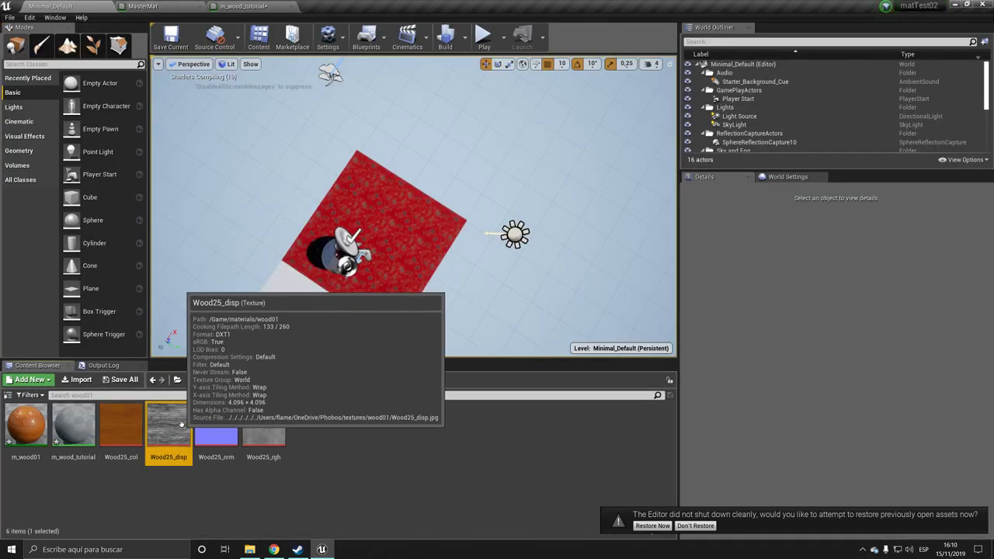
{"action": "left_click", "coordinate": [247, 6]}
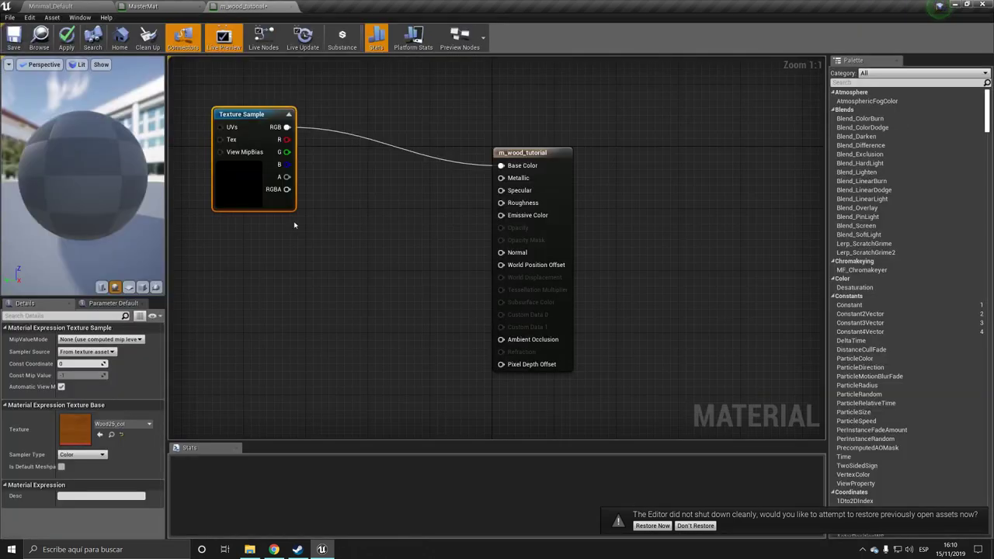
{"action": "right_click", "coordinate": [271, 271]}
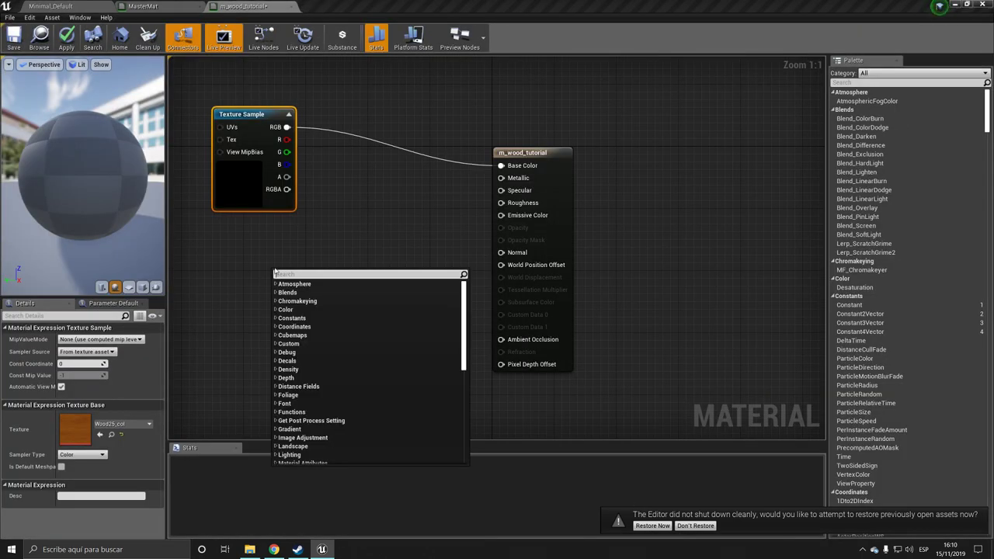
{"action": "type", "text": "tex"}
{"action": "key", "text": "Return"}
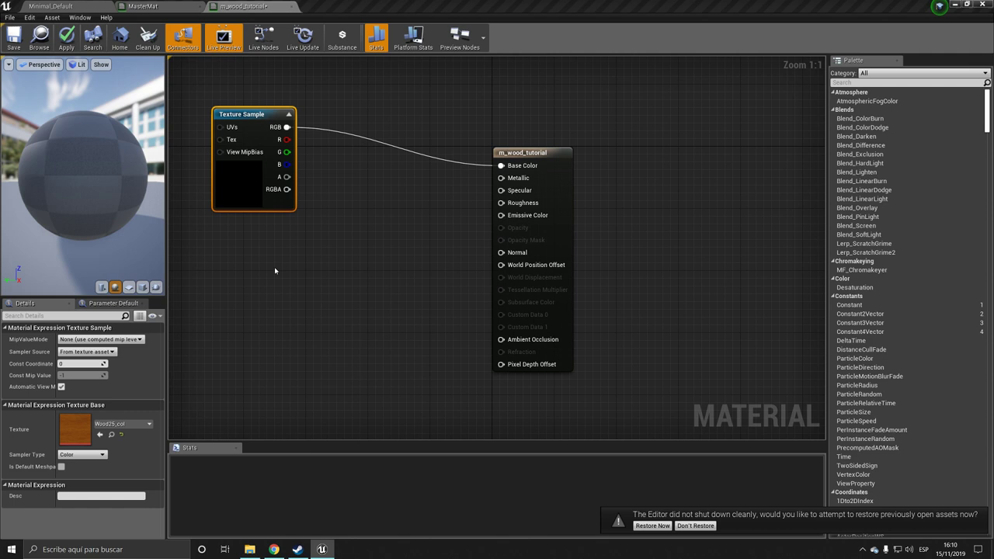
{"action": "key", "text": "Delete"}
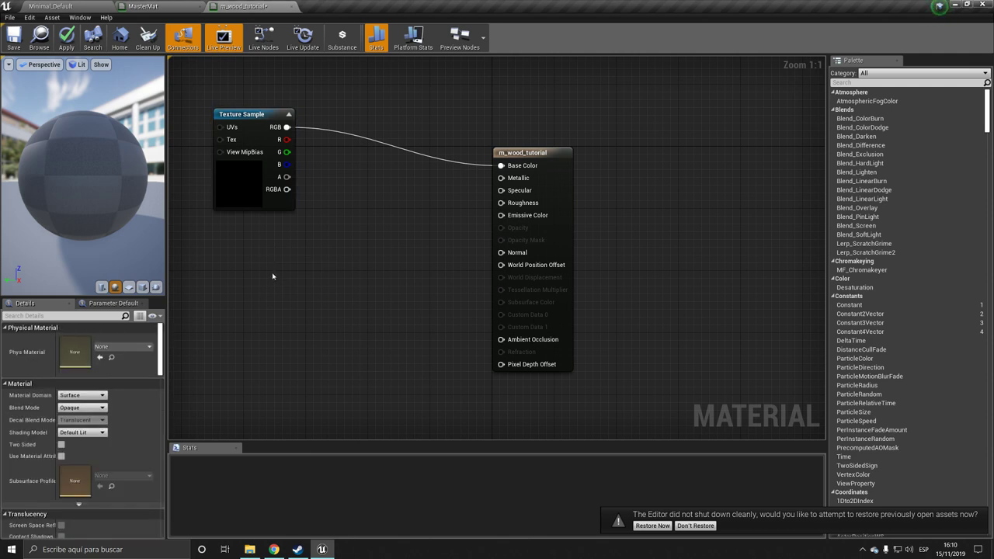
Add a Texture Sample node for Wood25_nrm and connect its RGB output to the material's Normal input
{"action": "right_click", "coordinate": [271, 278]}
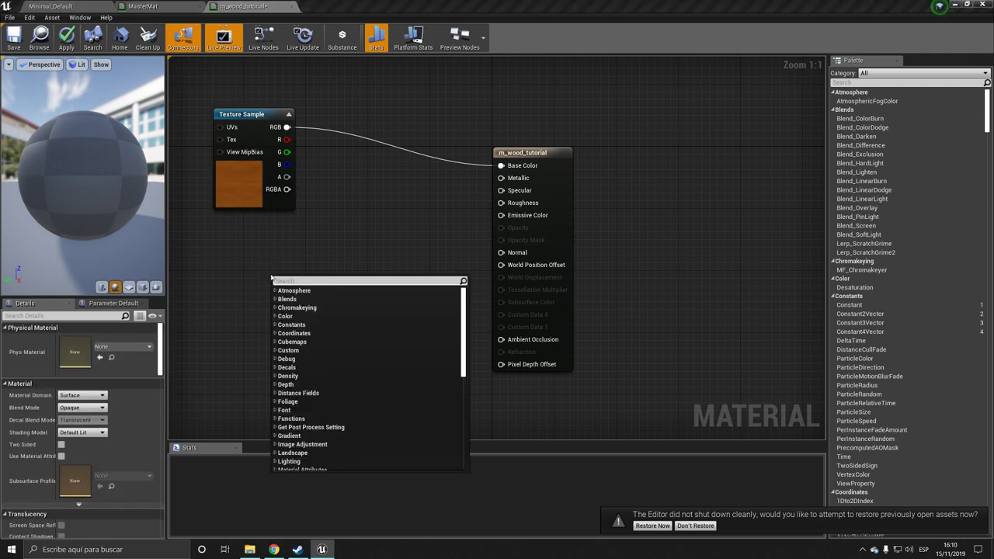
{"action": "type", "text": "texture"}
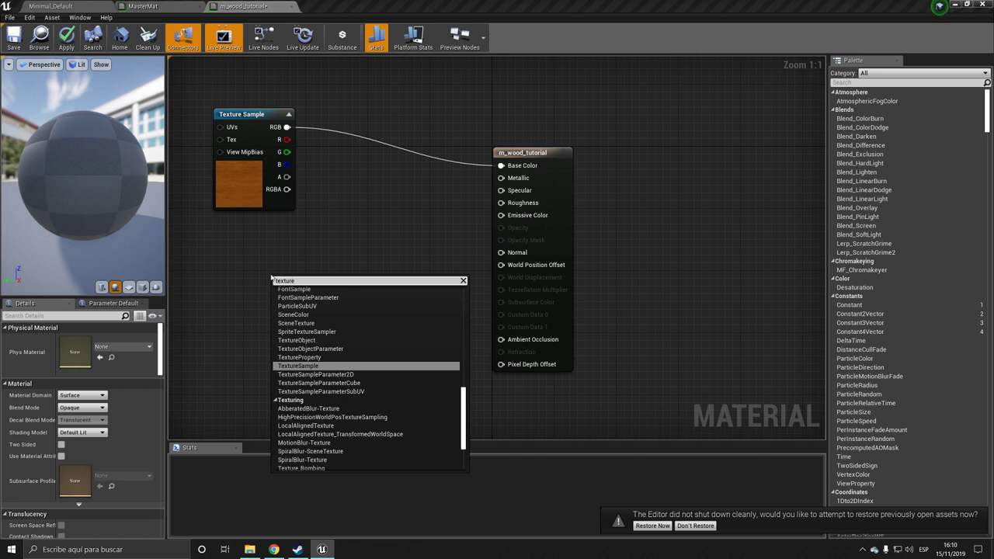
{"action": "key", "text": "Return"}
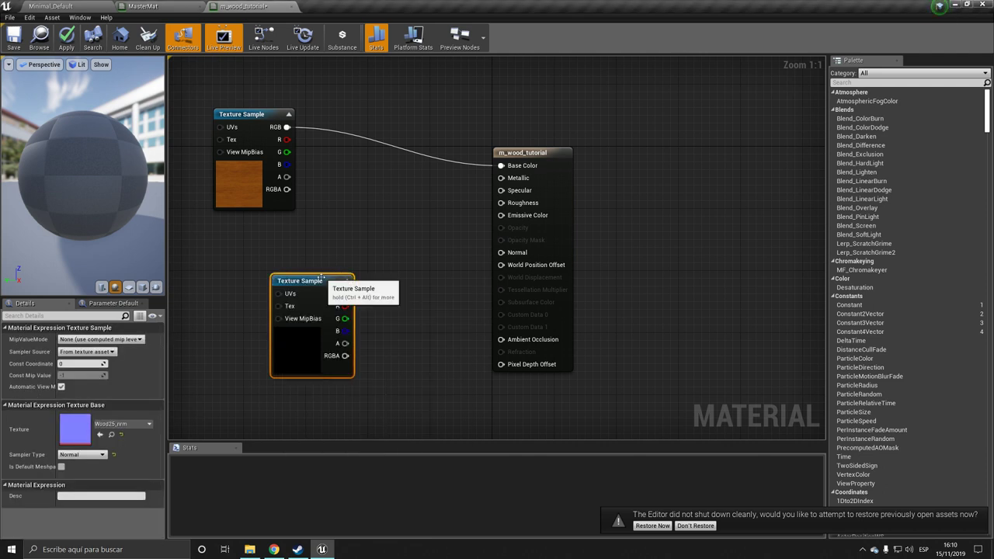
{"action": "left_click_drag", "start_coordinate": [330, 281], "coordinate": [501, 252]}
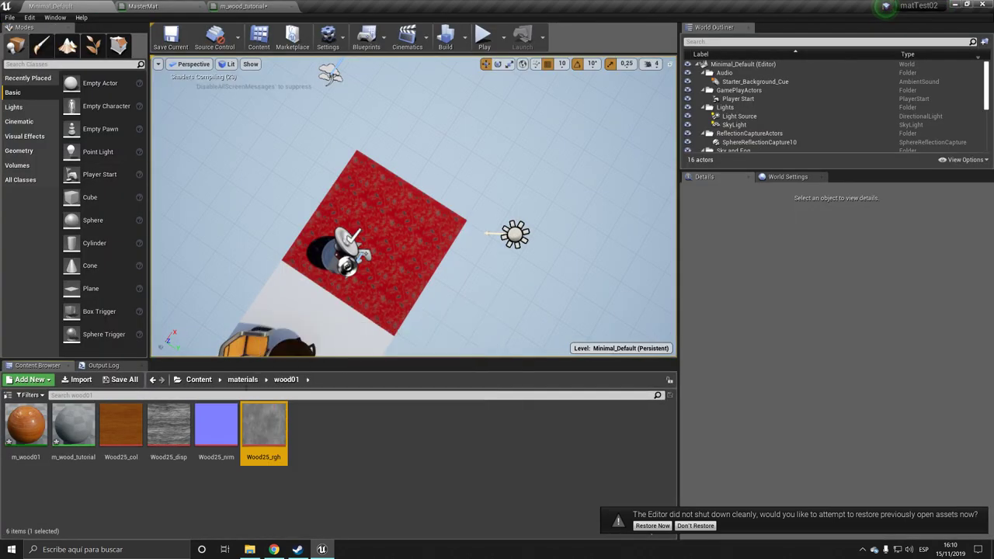
With Wood25_rgh selected in the wood01 folder, add its Texture Sample node to m_wood_tutorial and connect RGB to Roughness
{"action": "left_click", "coordinate": [244, 6]}
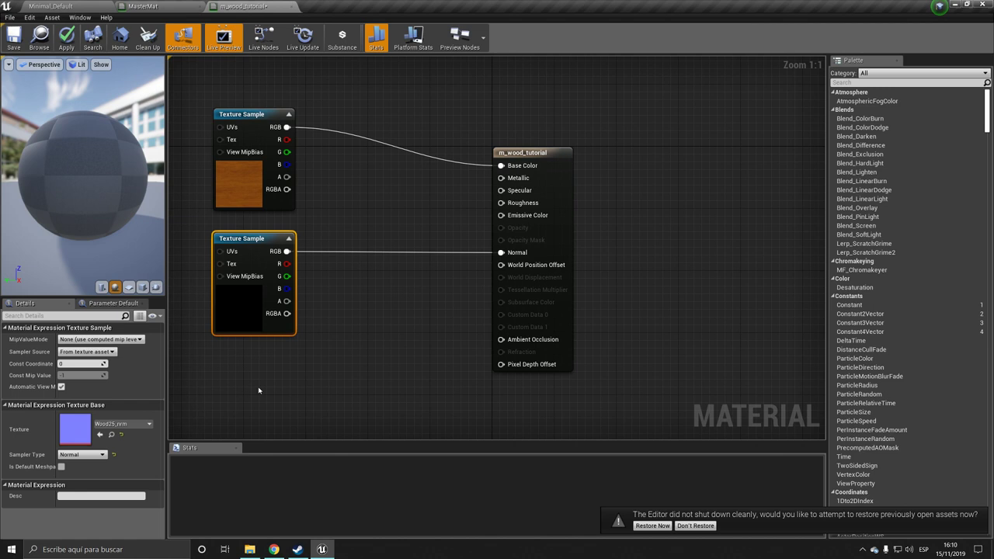
{"action": "scroll", "coordinate": [259, 390], "scroll_direction": "down", "scroll_amount": 1}
{"action": "scroll", "coordinate": [258, 389], "scroll_direction": "up", "scroll_amount": 1}
{"action": "right_click", "coordinate": [259, 389]}
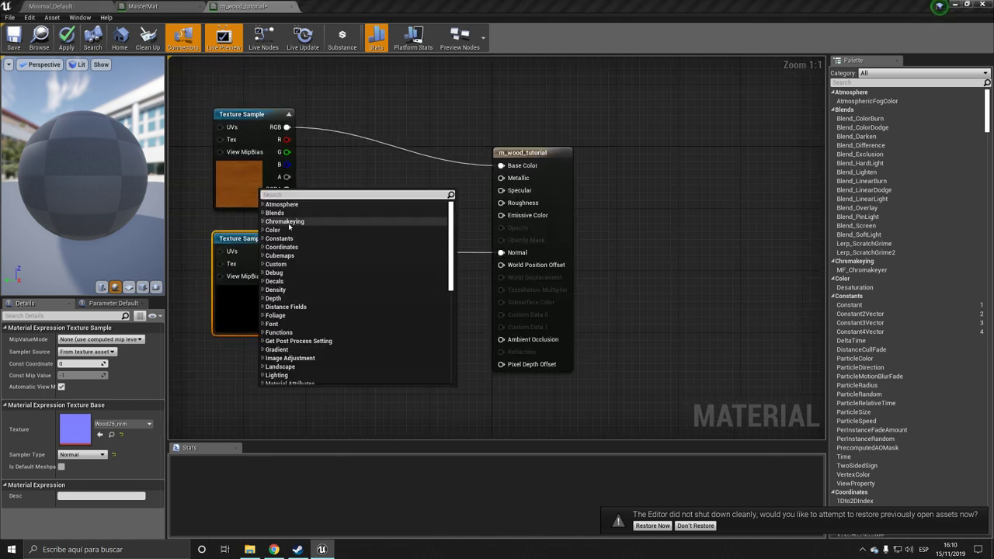
{"action": "type", "text": "tr"}
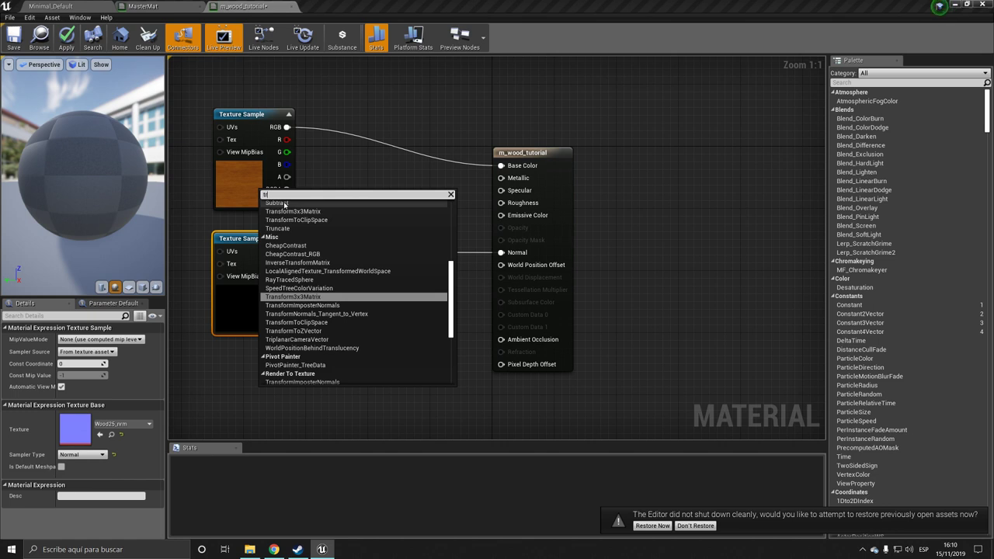
{"action": "key", "text": "BackSpace"}
{"action": "type", "text": "ex"}
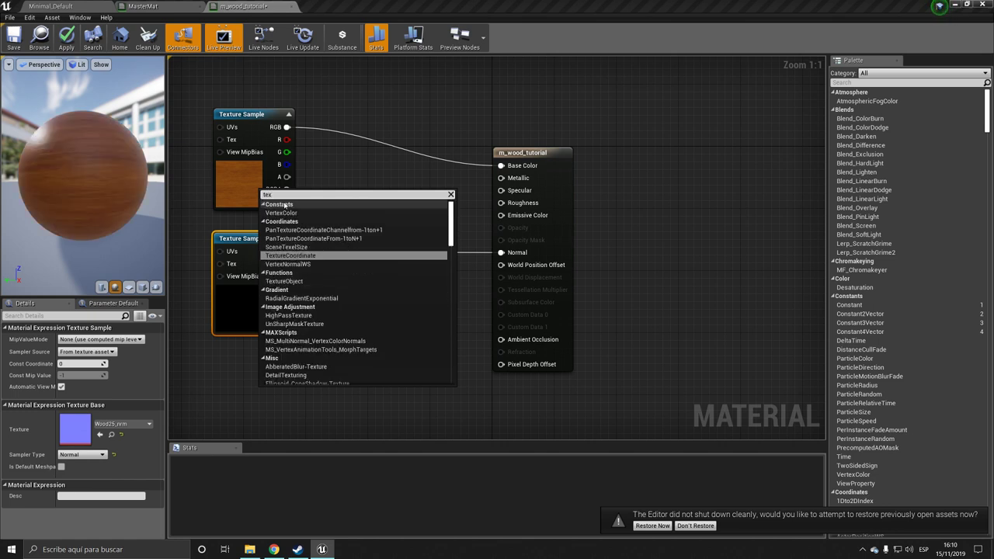
{"action": "type", "text": "t"}
{"action": "key", "text": "Return"}
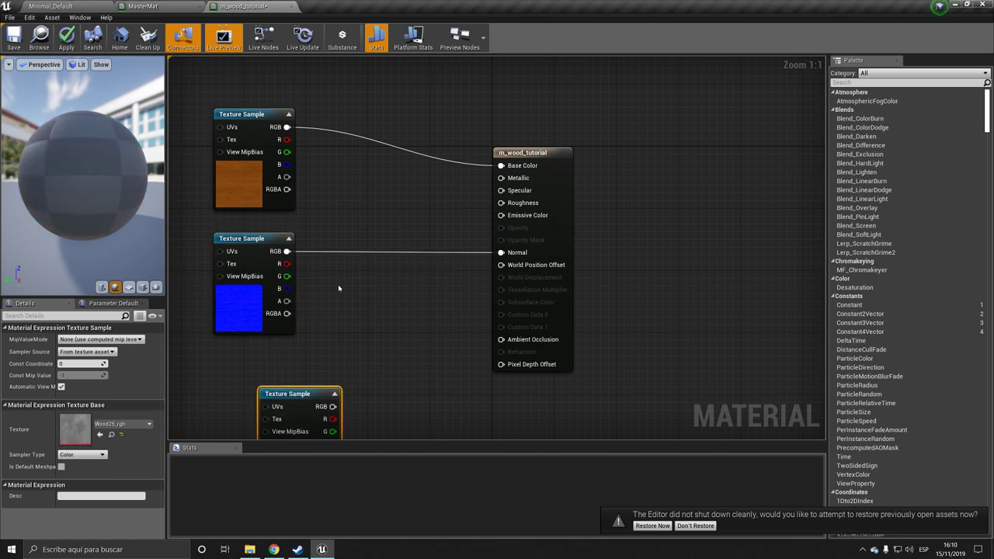
{"action": "left_click_drag", "start_coordinate": [332, 406], "coordinate": [502, 204]}
Arrange the Texture Sample nodes in a column, with the roughness node between the color and normal nodes
{"action": "left_click_drag", "start_coordinate": [256, 237], "coordinate": [263, 323]}
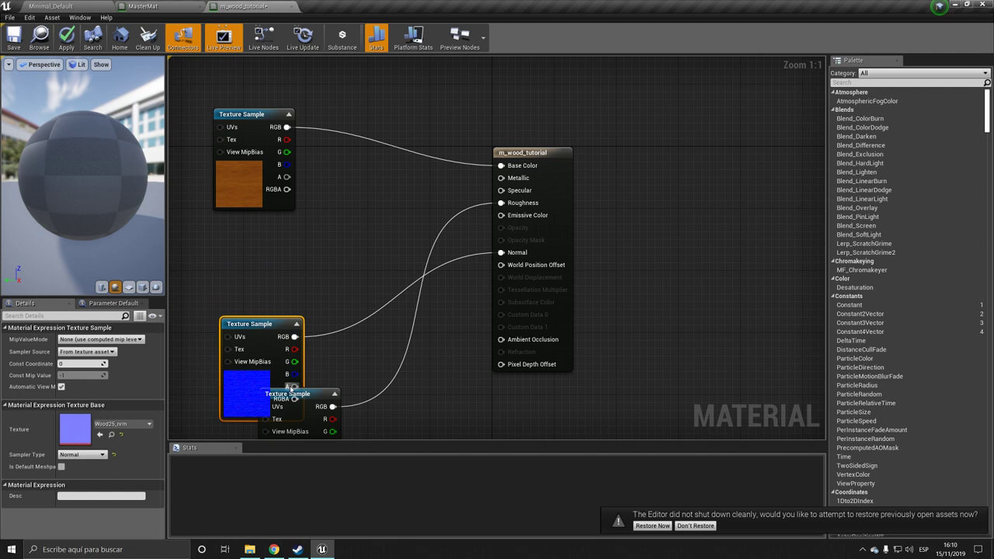
{"action": "left_click_drag", "start_coordinate": [290, 392], "coordinate": [239, 210]}
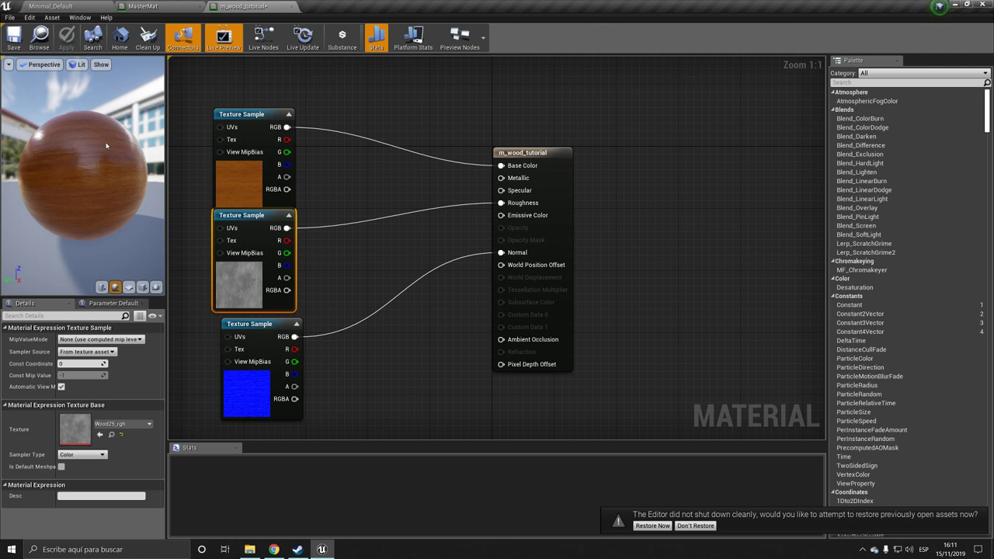
{"action": "middle_click_drag", "start_coordinate": [87, 173], "coordinate": [117, 194]}
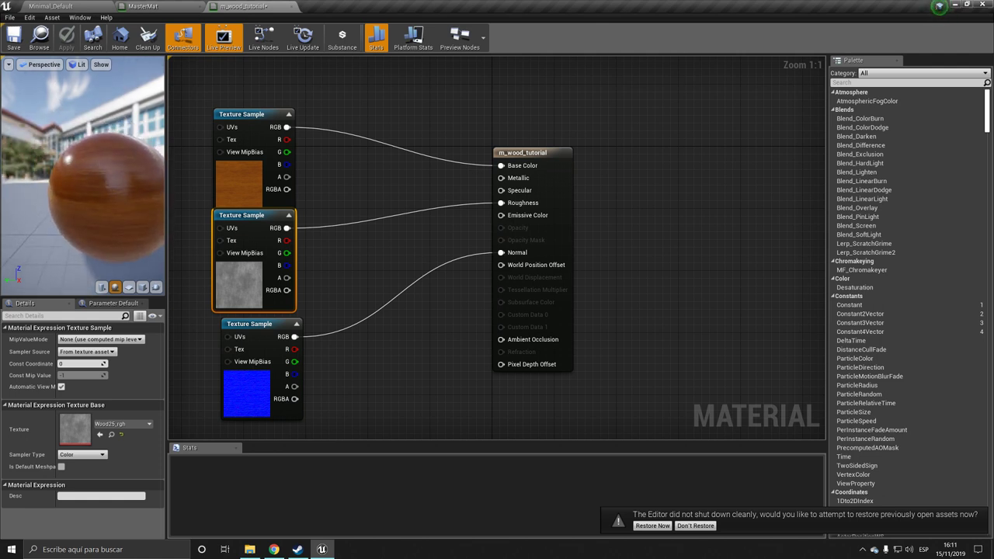
{"action": "right_click_drag", "start_coordinate": [116, 195], "coordinate": [128, 233]}
{"action": "left_click_drag", "start_coordinate": [93, 169], "coordinate": [116, 177]}
{"action": "scroll", "coordinate": [91, 169], "scroll_direction": "down", "scroll_amount": 3}
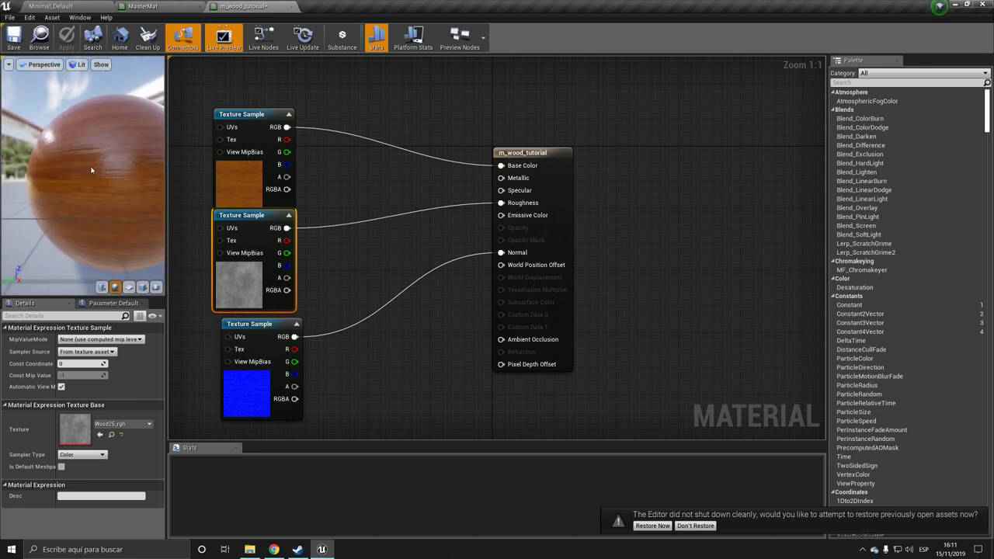
{"action": "left_click_drag", "start_coordinate": [247, 325], "coordinate": [247, 347]}
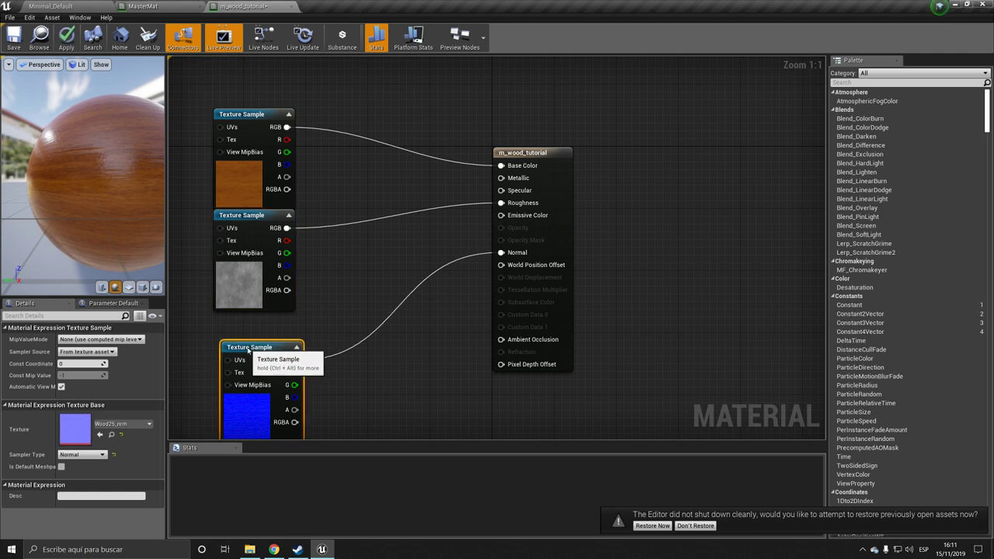
{"action": "left_click_drag", "start_coordinate": [245, 227], "coordinate": [251, 238]}
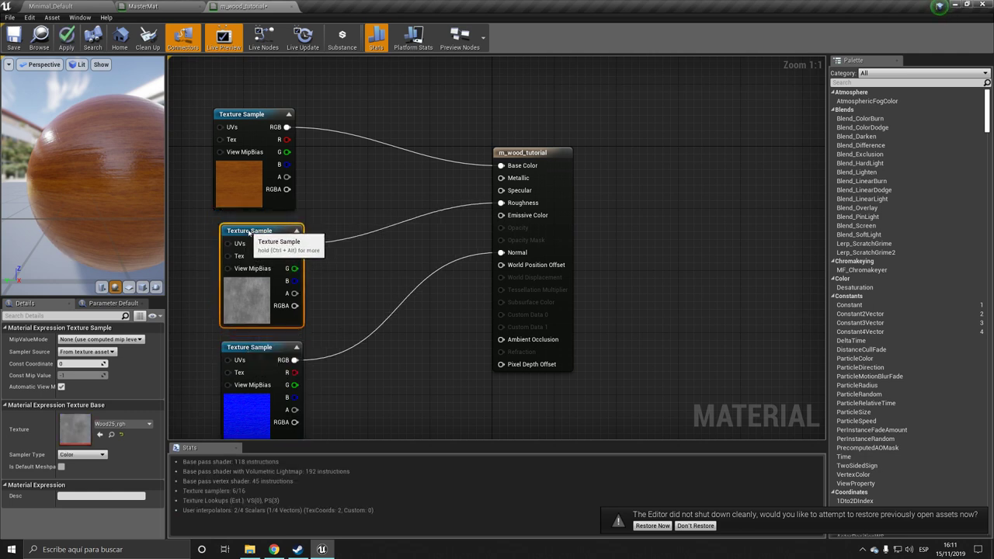
{"action": "left_click_drag", "start_coordinate": [249, 231], "coordinate": [241, 224]}
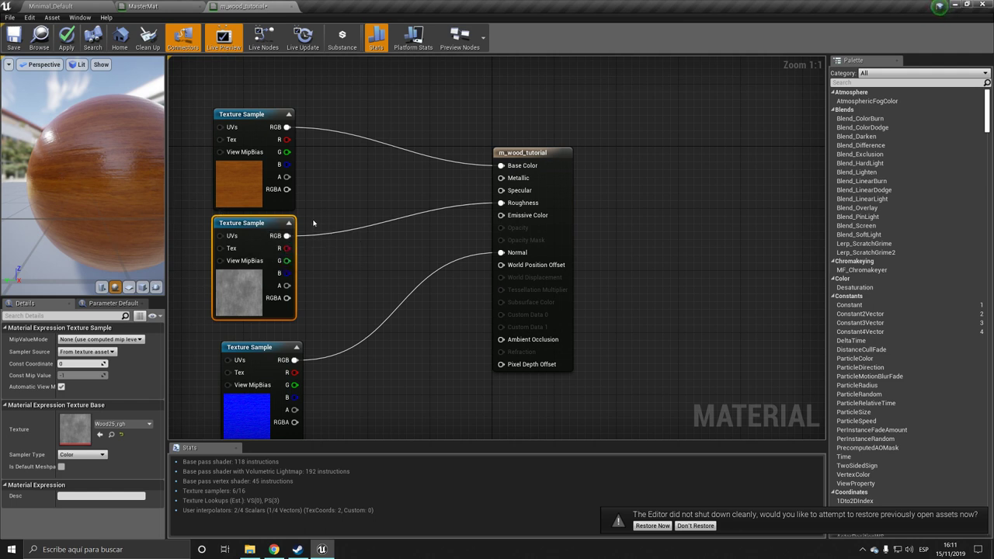
Insert a Multiply node between the Wood25_rgh texture's RGB output and Roughness, feeding the texture into input A
{"action": "left_click", "coordinate": [330, 249]}
{"action": "right_click", "coordinate": [330, 248]}
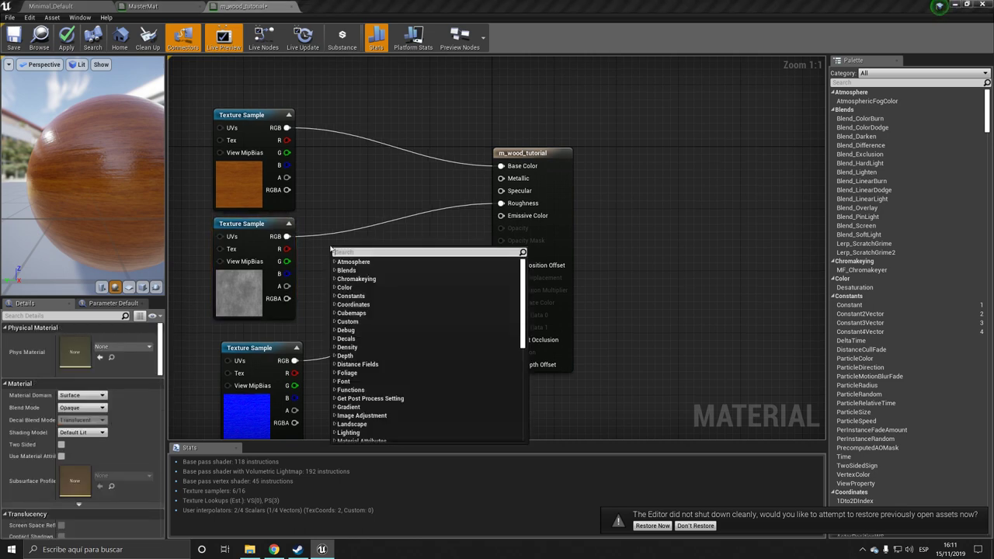
{"action": "type", "text": "cl"}
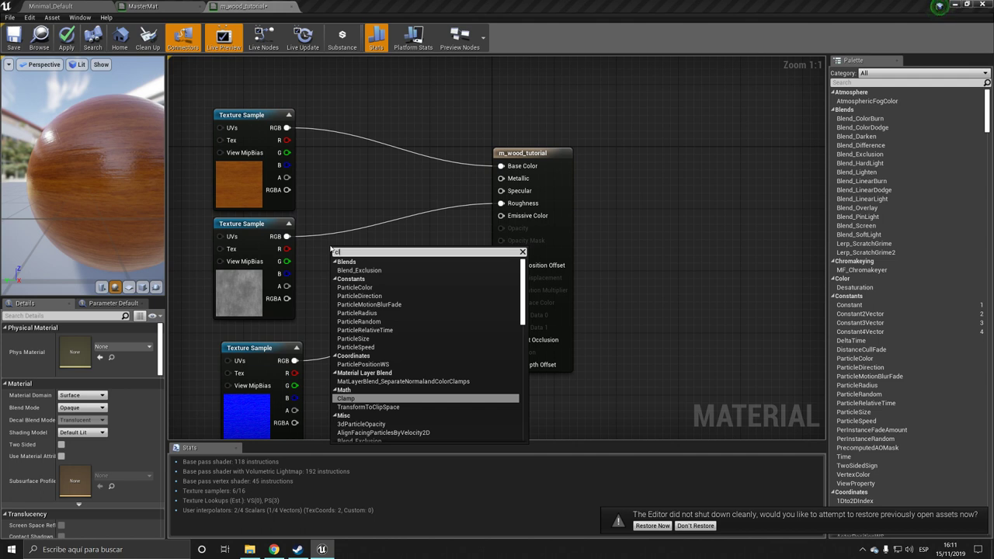
{"action": "key", "text": "BackSpace"}
{"action": "key", "text": "BackSpace"}
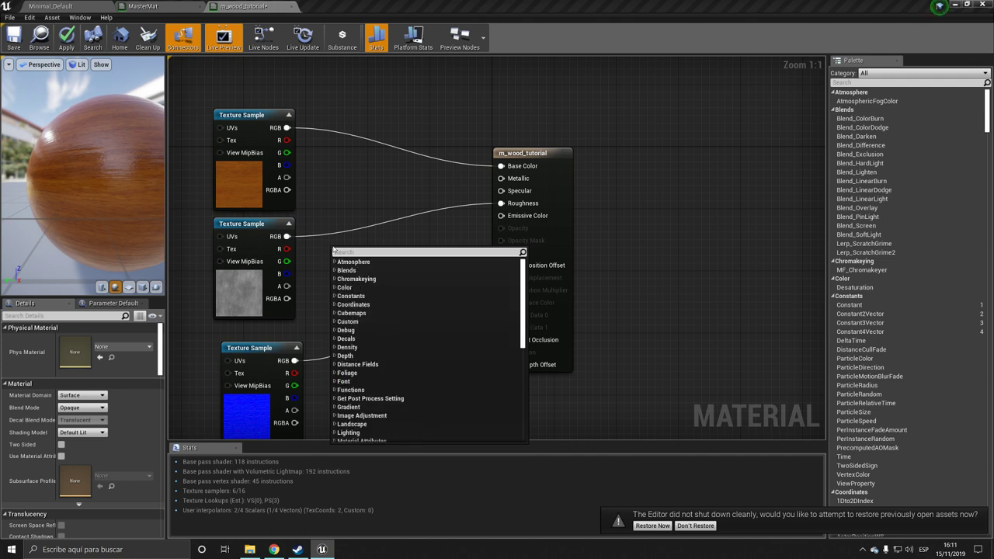
{"action": "type", "text": "mul"}
{"action": "key", "text": "Return"}
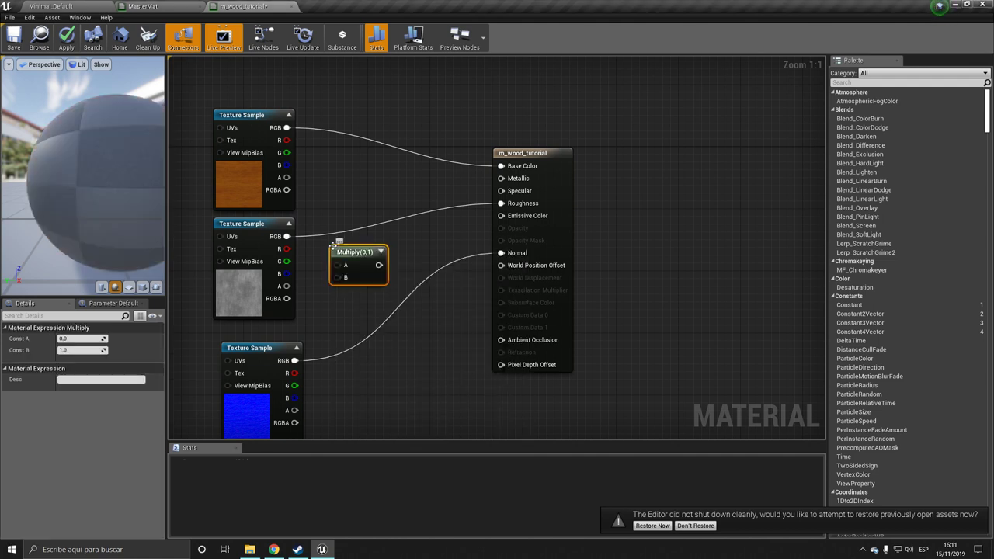
{"action": "left_click_drag", "start_coordinate": [286, 236], "coordinate": [502, 203]}
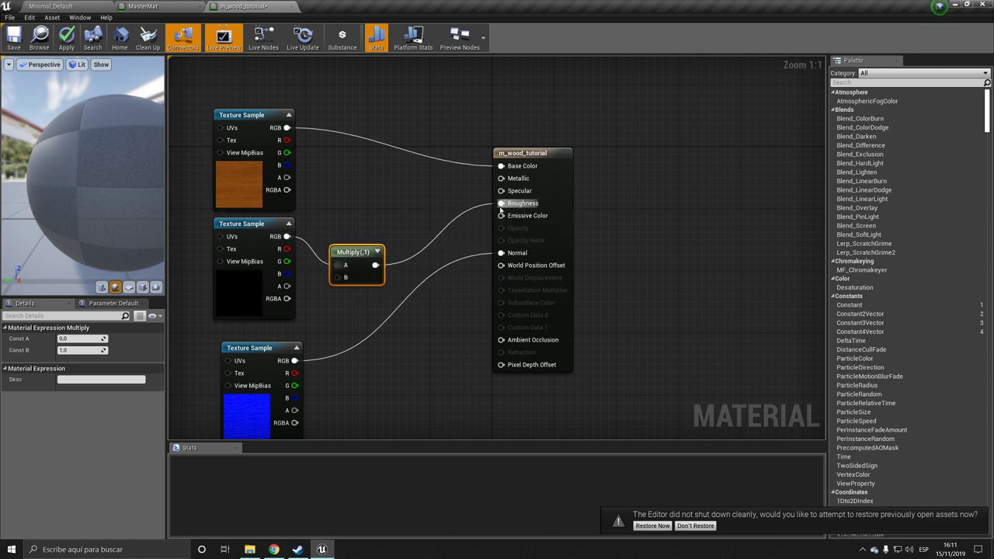
Set the Multiply node's Const B to 4 and apply the changes to the material
{"action": "left_click", "coordinate": [82, 350]}
{"action": "key", "text": "BackSpace"}
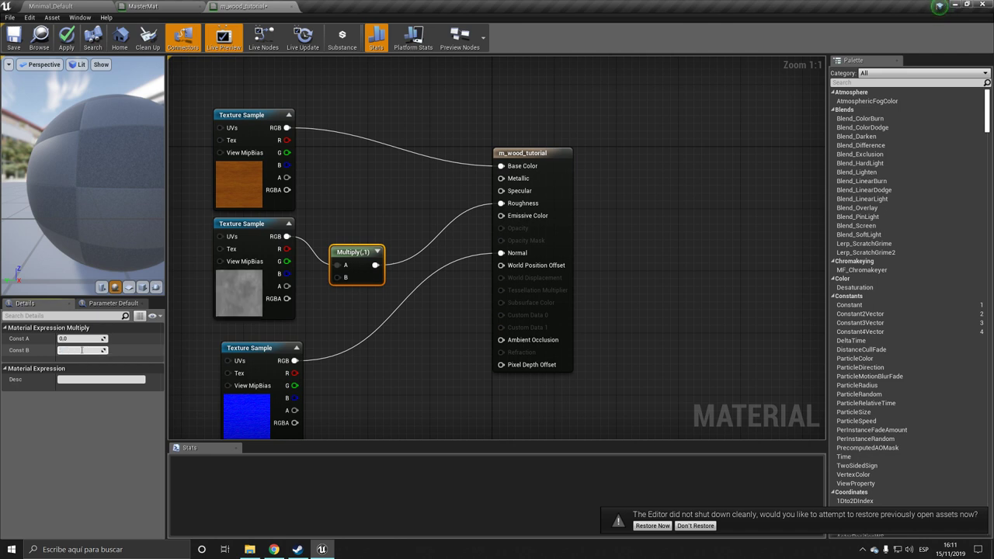
{"action": "type", "text": "4"}
{"action": "key", "text": "Return"}
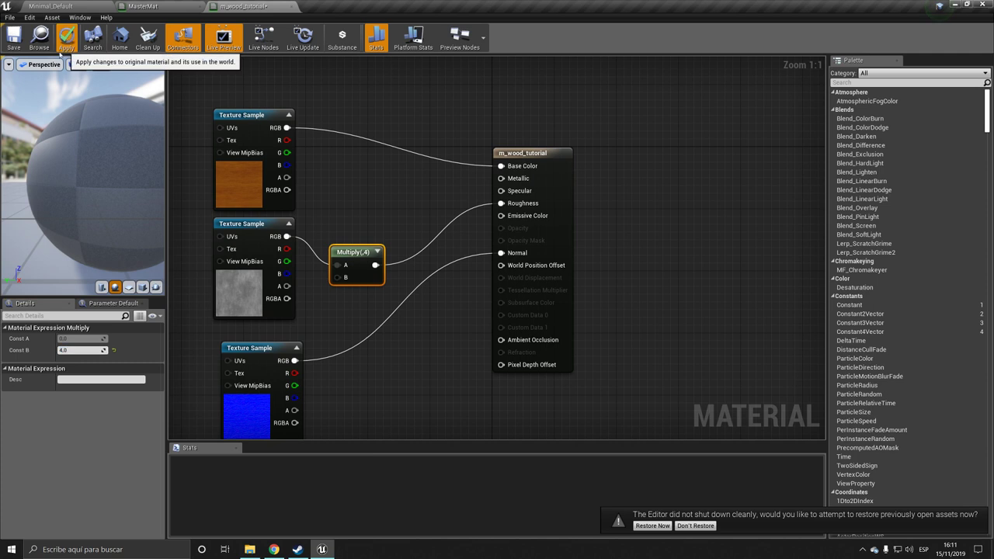
{"action": "left_click", "coordinate": [67, 37]}
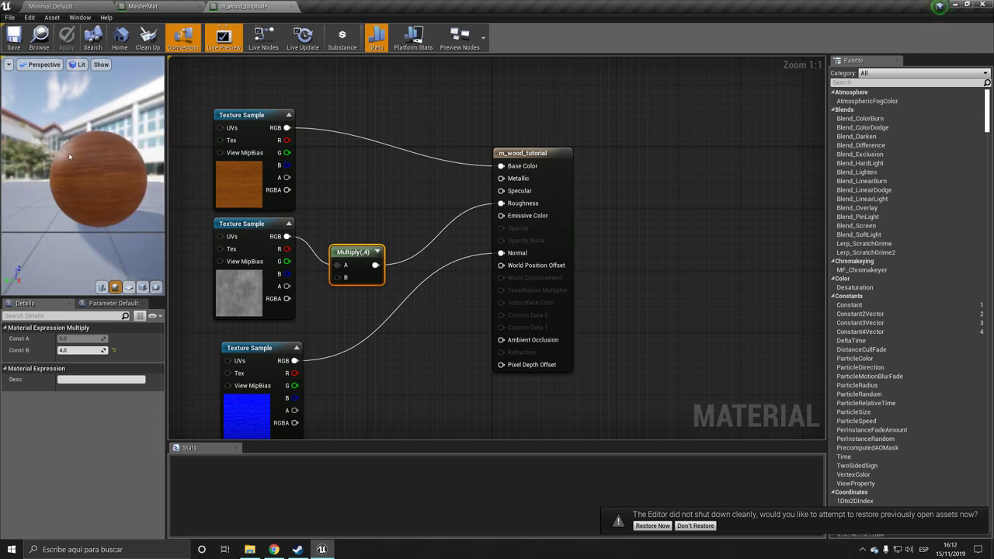
Widen the material preview area and inspect the wood sphere's surface from different distances
{"action": "left_click_drag", "start_coordinate": [72, 161], "coordinate": [117, 182]}
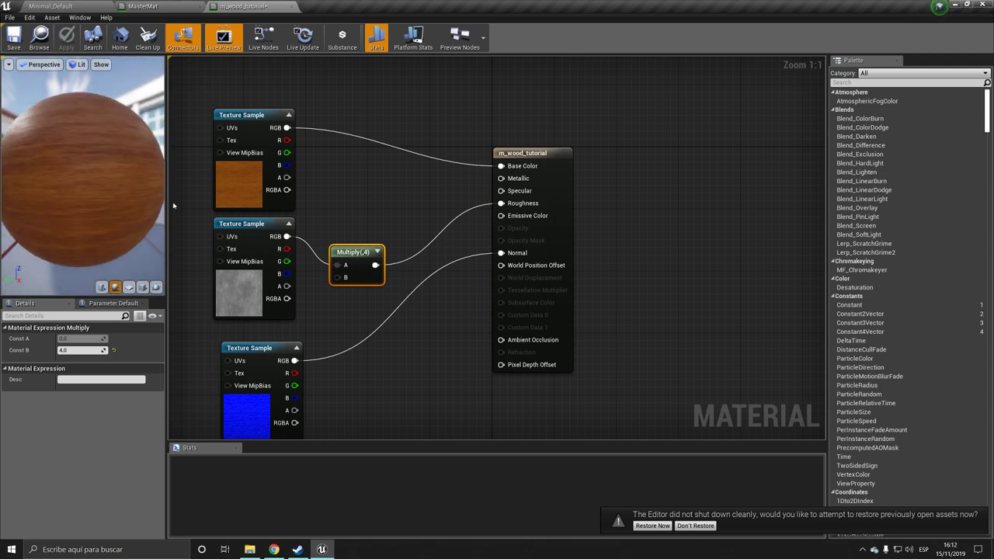
{"action": "left_click_drag", "start_coordinate": [167, 205], "coordinate": [177, 205]}
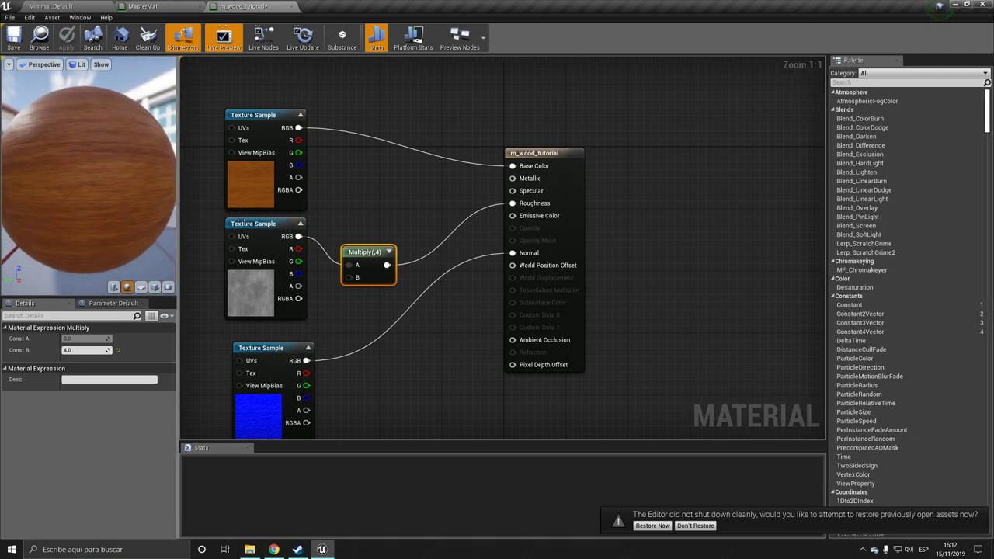
{"action": "left_click_drag", "start_coordinate": [240, 222], "coordinate": [255, 220]}
{"action": "scroll", "coordinate": [126, 197], "scroll_direction": "down", "scroll_amount": 5}
{"action": "left_click_drag", "start_coordinate": [127, 197], "coordinate": [143, 199]}
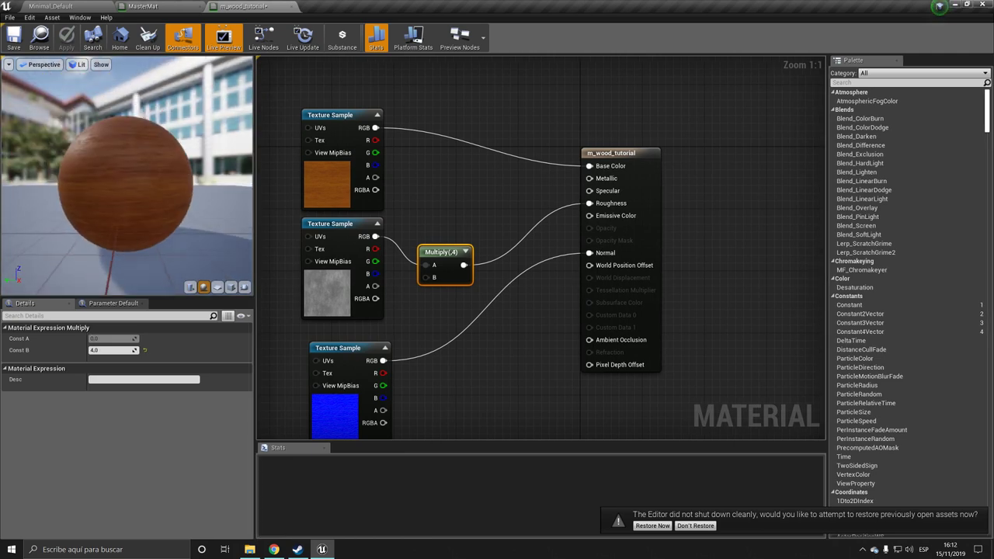
Set the m_wood_tutorial material's shading model to Clear Coat
{"action": "left_click", "coordinate": [613, 154]}
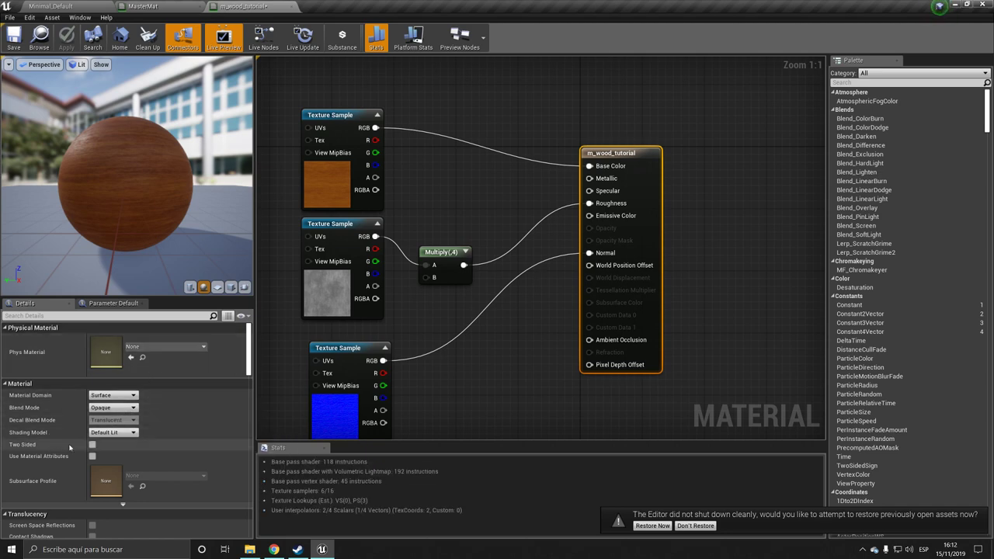
{"action": "left_click", "coordinate": [106, 436]}
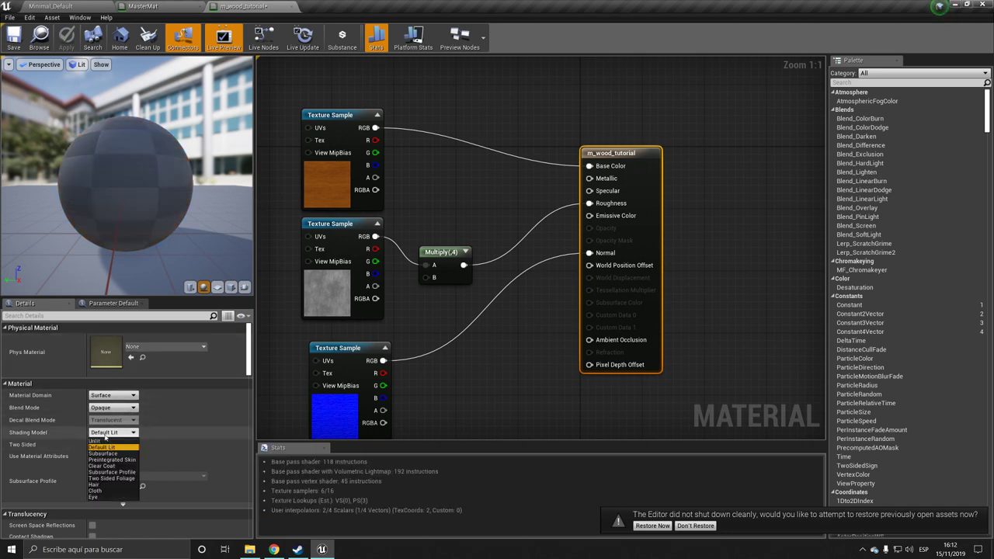
{"action": "left_click", "coordinate": [103, 466]}
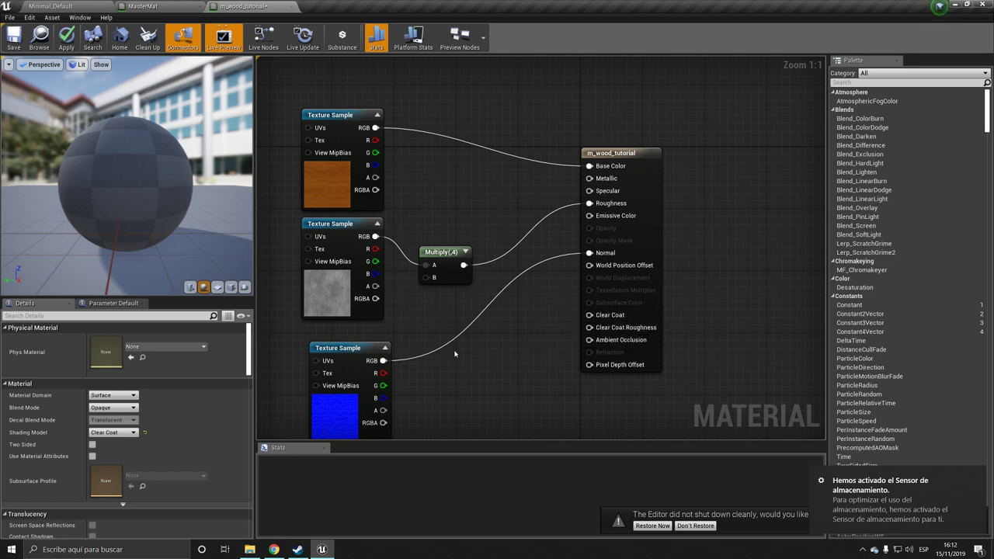
Add a scalar parameter named "roughness", connect it to Clear Coat Roughness, and place it lower beside the material node
{"action": "left_click", "coordinate": [511, 316]}
{"action": "type", "text": "sssss"}
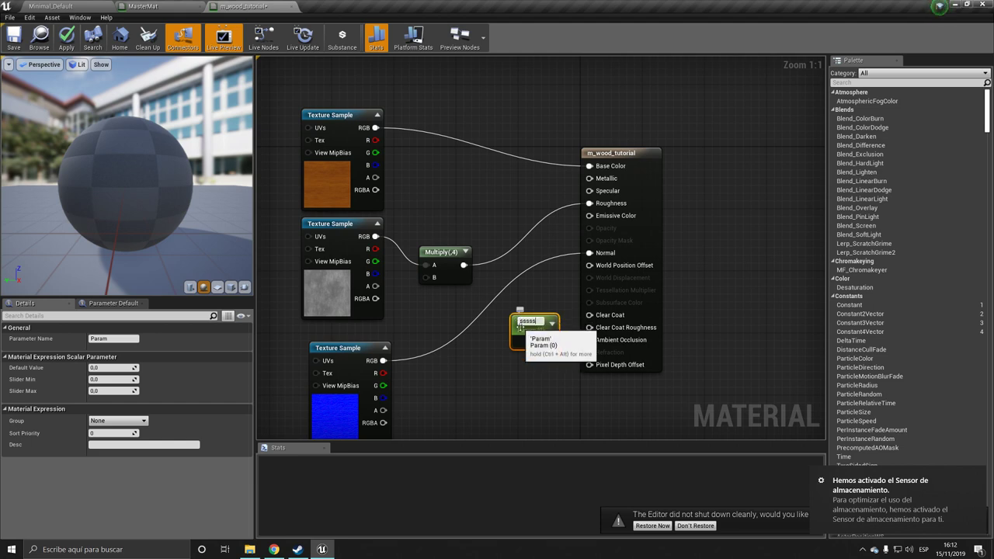
{"action": "key", "text": "BackSpace"}
{"action": "key", "text": "BackSpace"}
{"action": "key", "text": "BackSpace"}
{"action": "key", "text": "BackSpace"}
{"action": "key", "text": "BackSpace"}
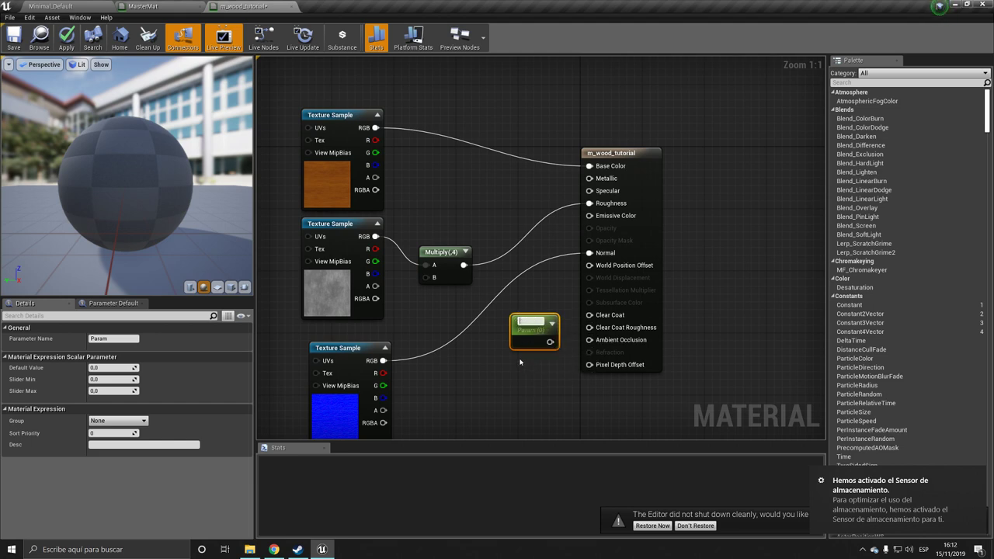
{"action": "type", "text": "roughness"}
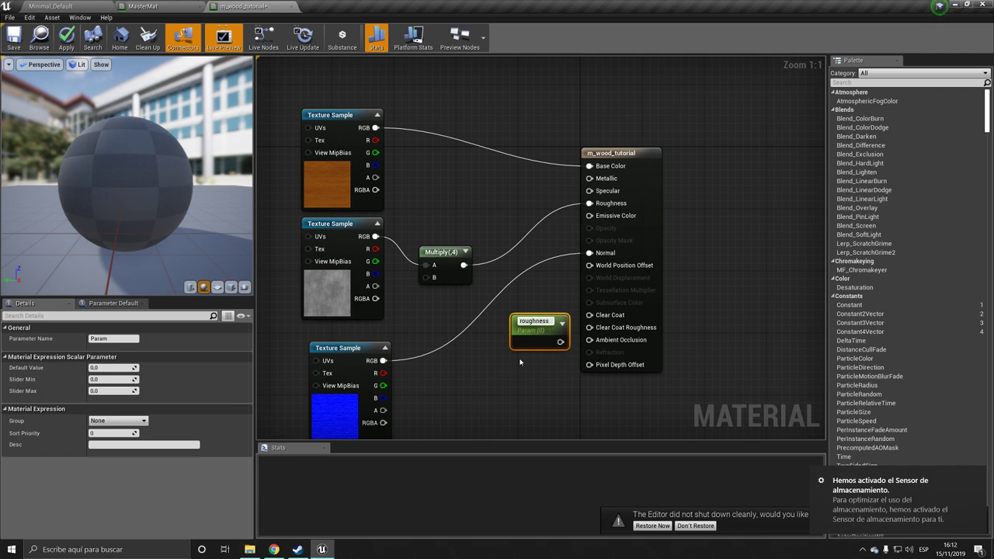
{"action": "key", "text": "Return"}
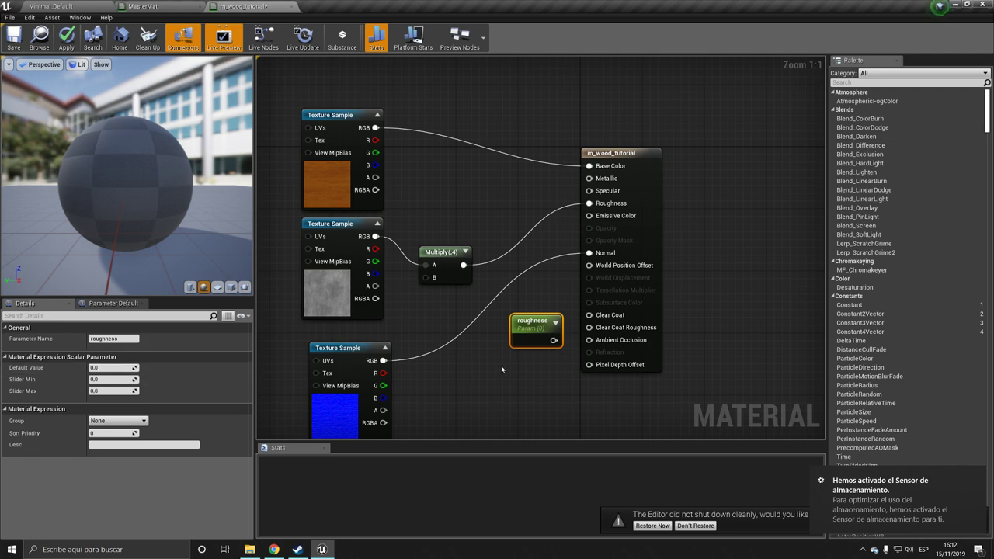
{"action": "left_click_drag", "start_coordinate": [553, 340], "coordinate": [588, 327]}
{"action": "left_click_drag", "start_coordinate": [528, 322], "coordinate": [527, 356]}
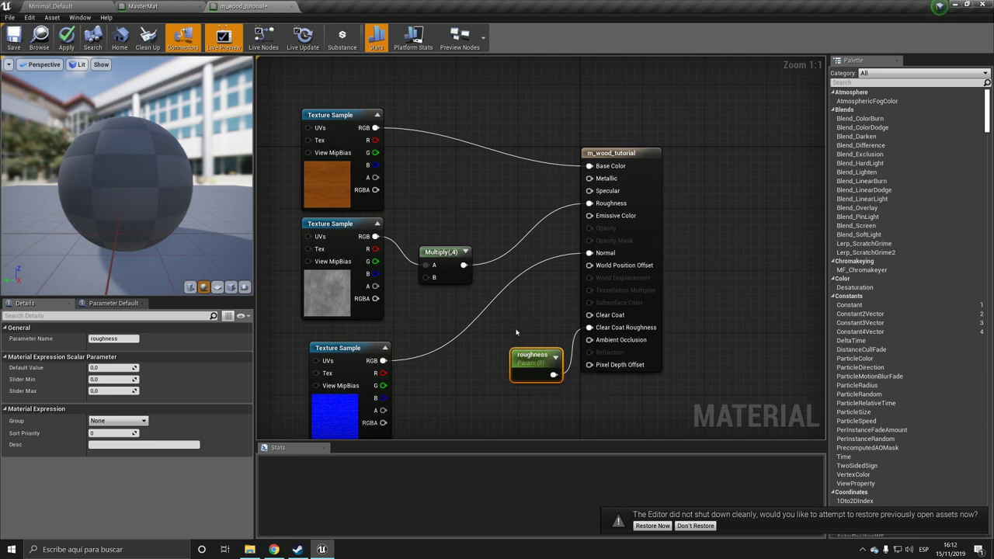
Add a scalar parameter named "clear coat power" above the roughness parameter and connect it to the Clear Coat input
{"action": "key", "text": "s"}
{"action": "left_click", "coordinate": [514, 323]}
{"action": "type", "text": "ss"}
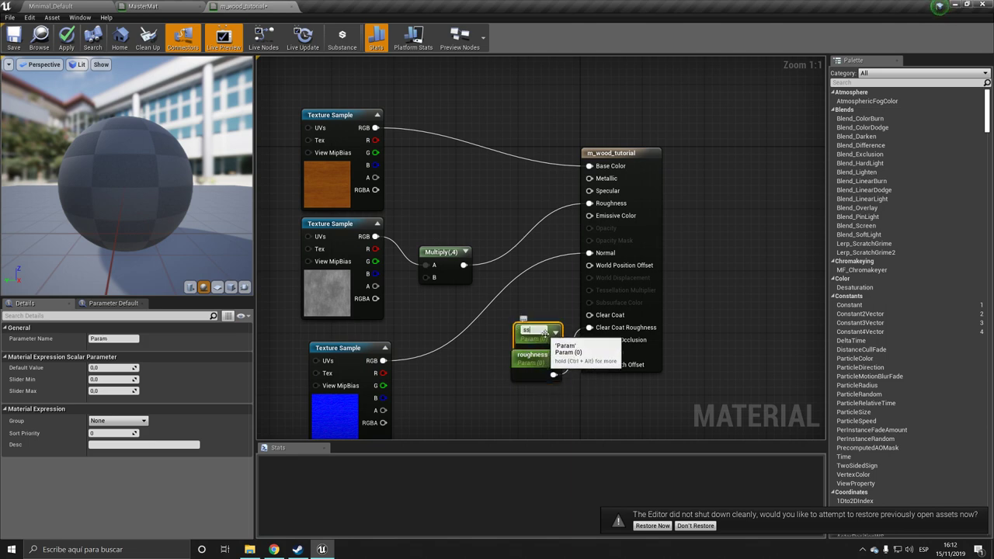
{"action": "type", "text": "ear coat powe"}
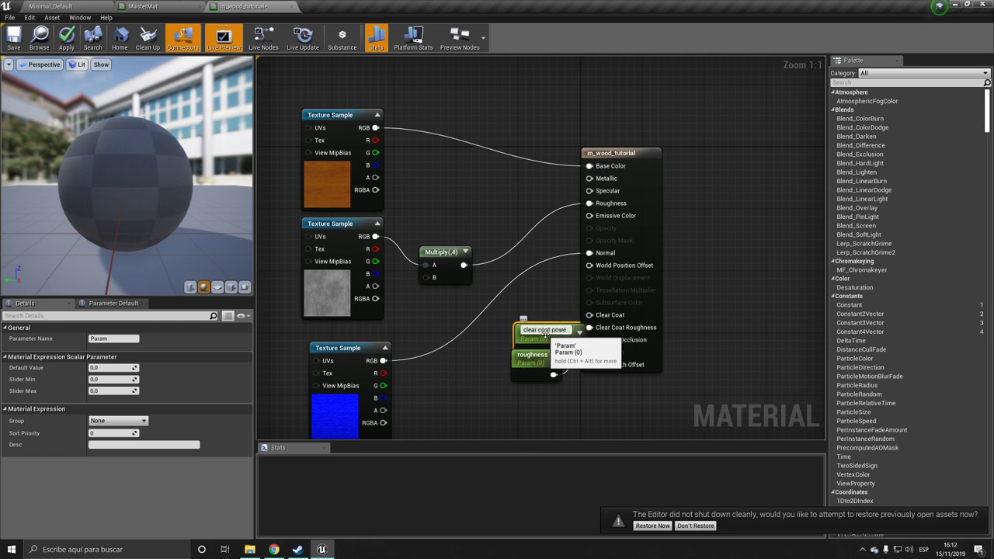
{"action": "key", "text": "Return"}
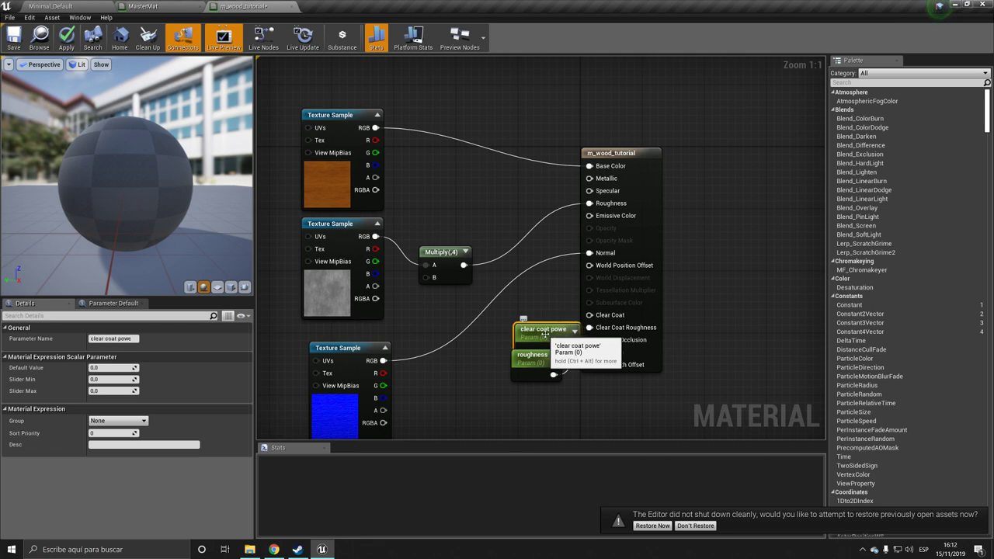
{"action": "left_click", "coordinate": [136, 339]}
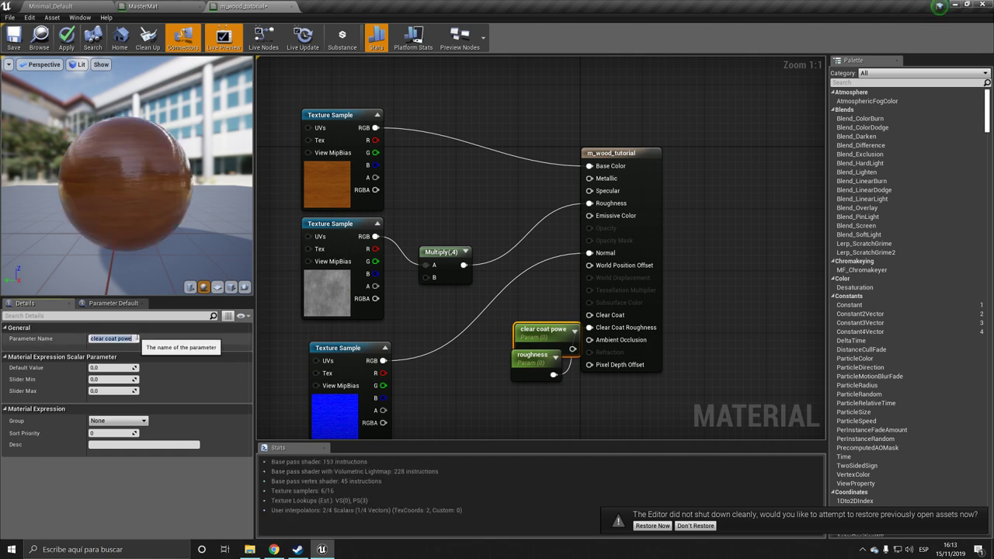
{"action": "left_click", "coordinate": [136, 338]}
{"action": "type", "text": "r"}
{"action": "key", "text": "Return"}
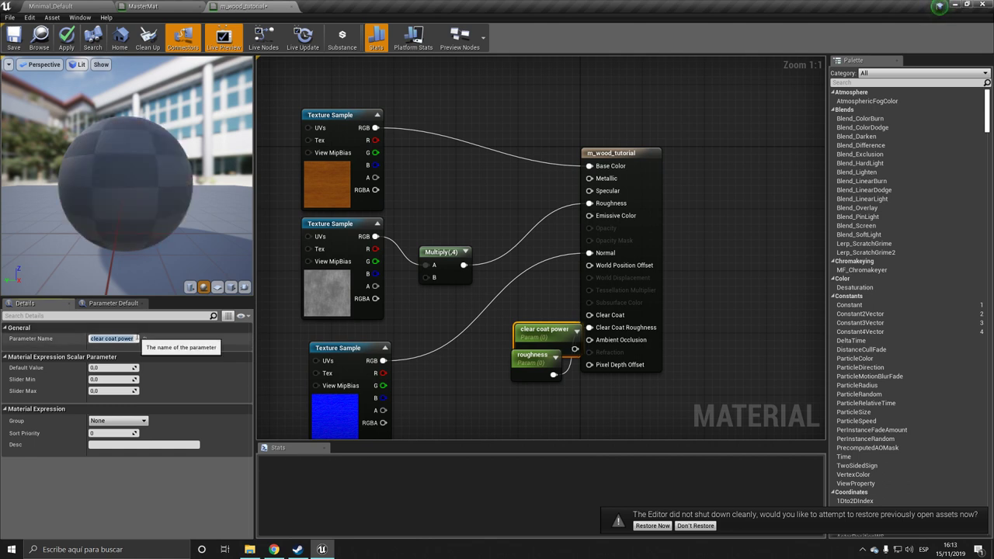
{"action": "left_click", "coordinate": [109, 359]}
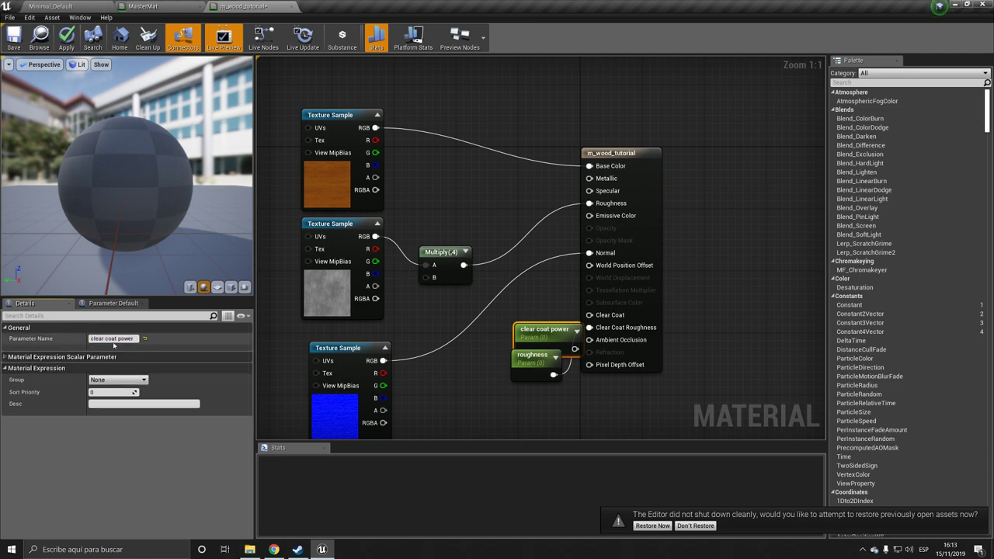
{"action": "left_click_drag", "start_coordinate": [562, 342], "coordinate": [526, 320]}
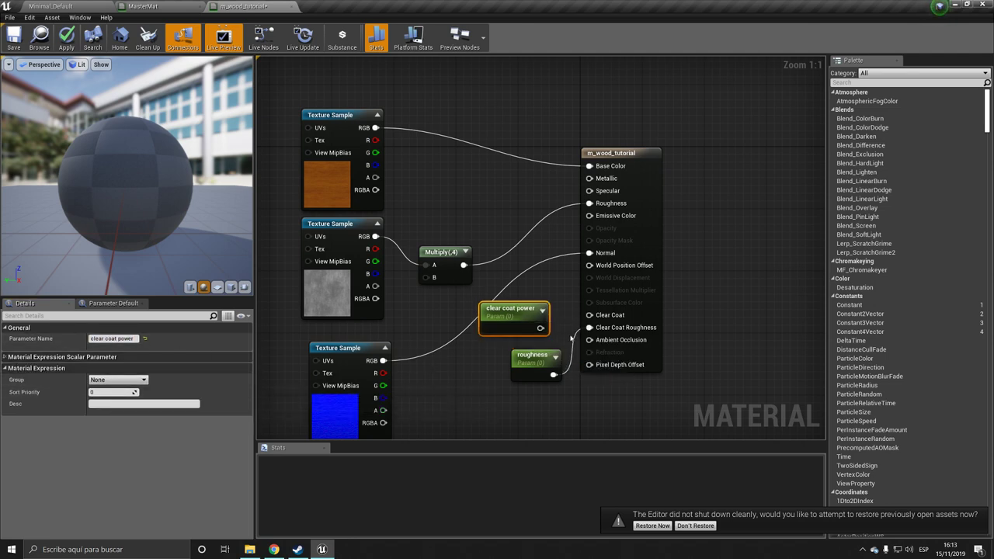
{"action": "left_click_drag", "start_coordinate": [541, 327], "coordinate": [589, 314]}
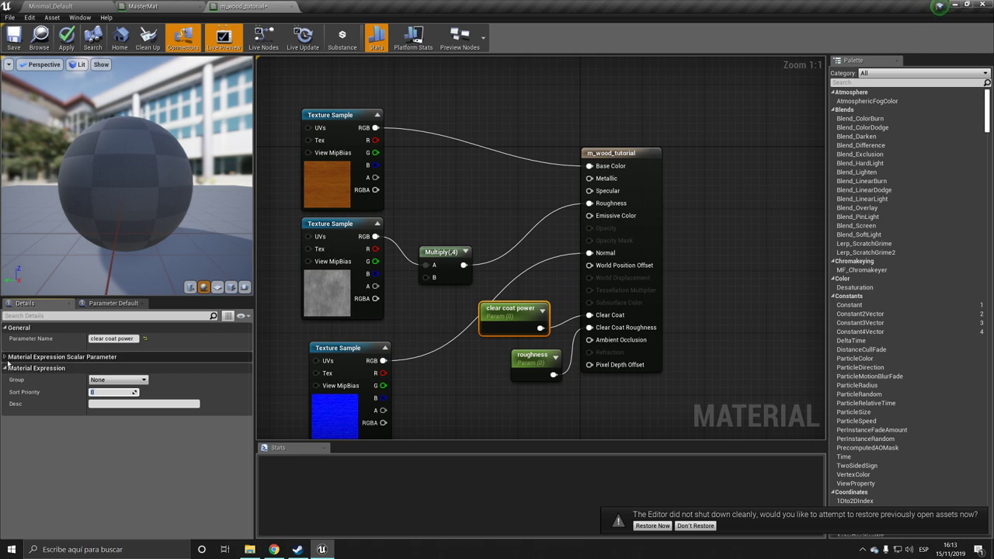
Set the clear coat power parameter's default value to 1 and apply the changes to the material
{"action": "left_click", "coordinate": [31, 356]}
{"action": "left_click", "coordinate": [113, 368]}
{"action": "type", "text": "1"}
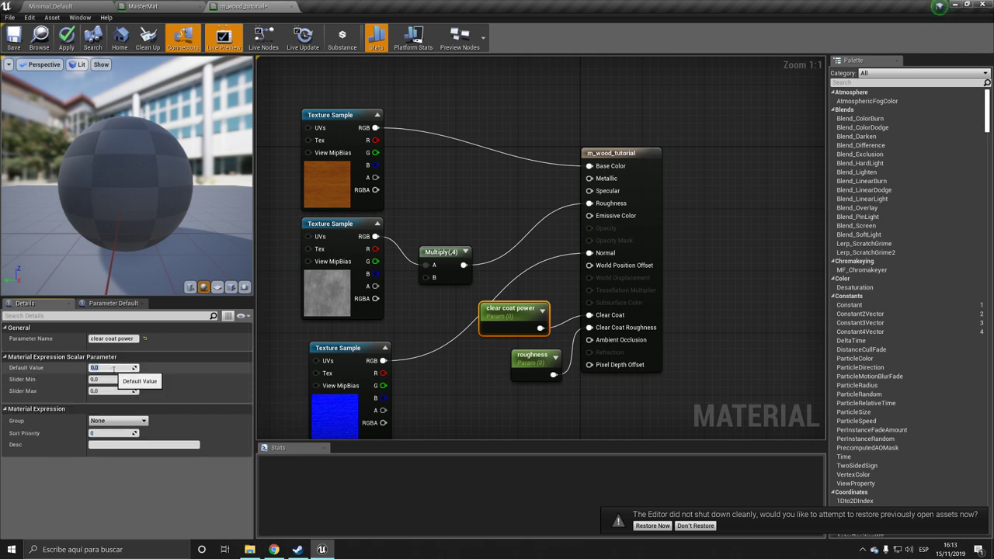
{"action": "key", "text": "Return"}
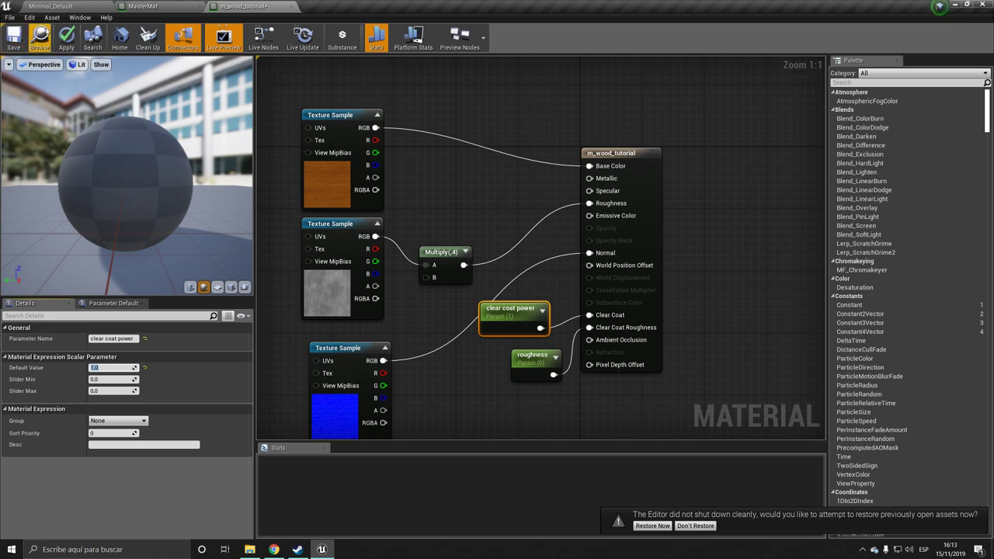
{"action": "left_click", "coordinate": [64, 36]}
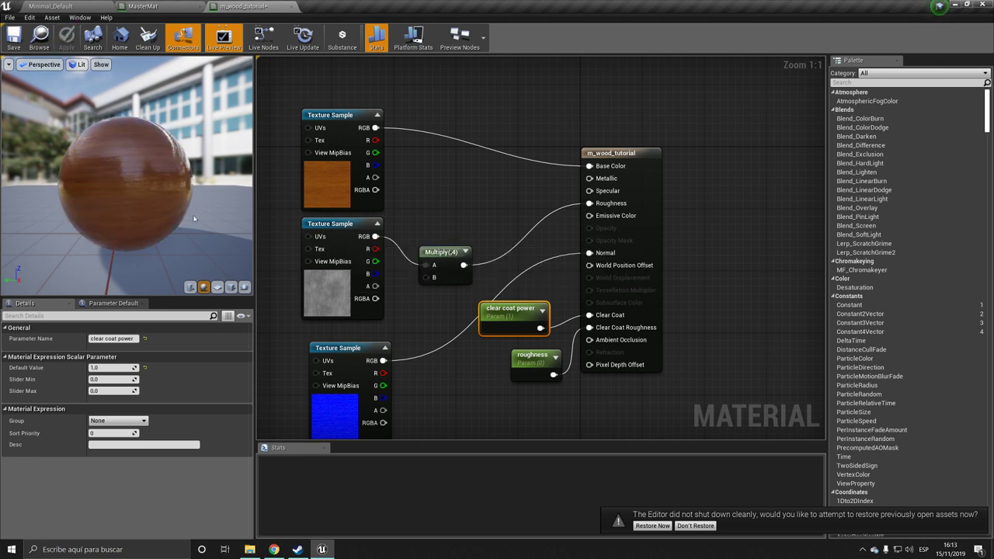
Inspect the clear coat reflections on the preview sphere from closer and farther away
{"action": "mouse_move", "coordinate": [133, 206]}
{"action": "left_mouse_down"}
{"action": "mouse_move", "coordinate": [148, 208]}
{"action": "mouse_move", "coordinate": [125, 211]}
{"action": "mouse_move", "coordinate": [148, 213]}
{"action": "mouse_move", "coordinate": [133, 206]}
{"action": "left_mouse_up"}
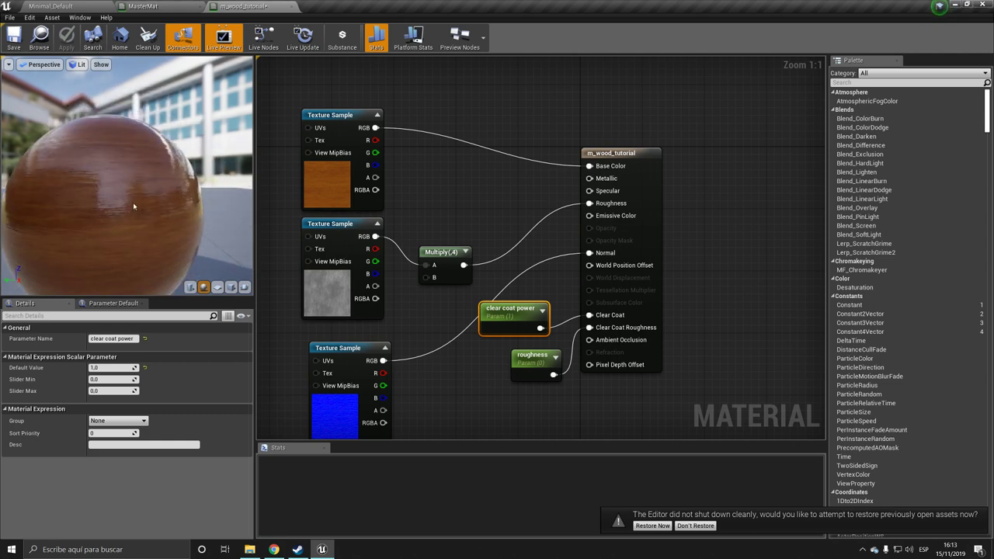
{"action": "scroll", "coordinate": [133, 206], "scroll_direction": "up", "scroll_amount": 4}
{"action": "scroll", "coordinate": [133, 206], "scroll_direction": "down", "scroll_amount": 4}
{"action": "scroll", "coordinate": [134, 206], "scroll_direction": "up", "scroll_amount": 4}
{"action": "scroll", "coordinate": [133, 206], "scroll_direction": "down", "scroll_amount": 5}
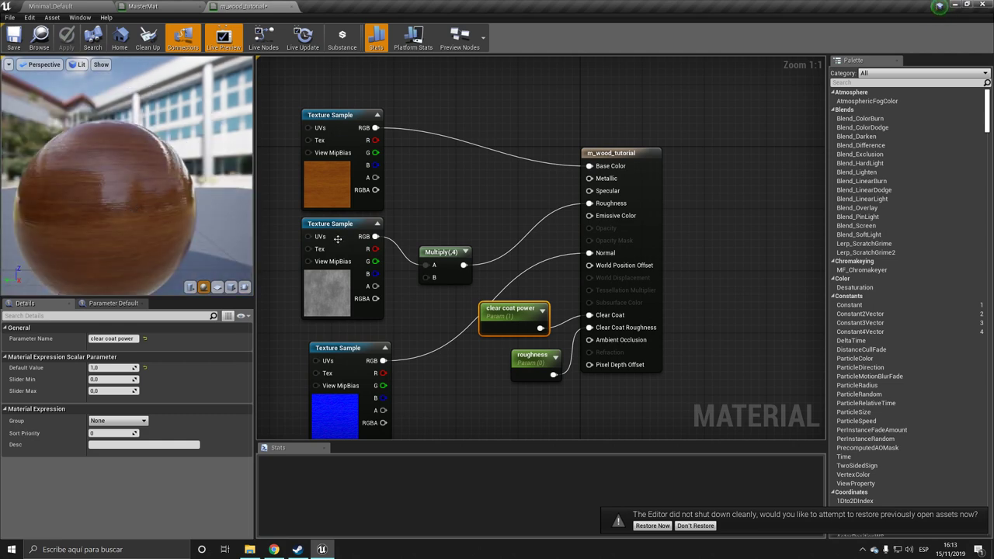